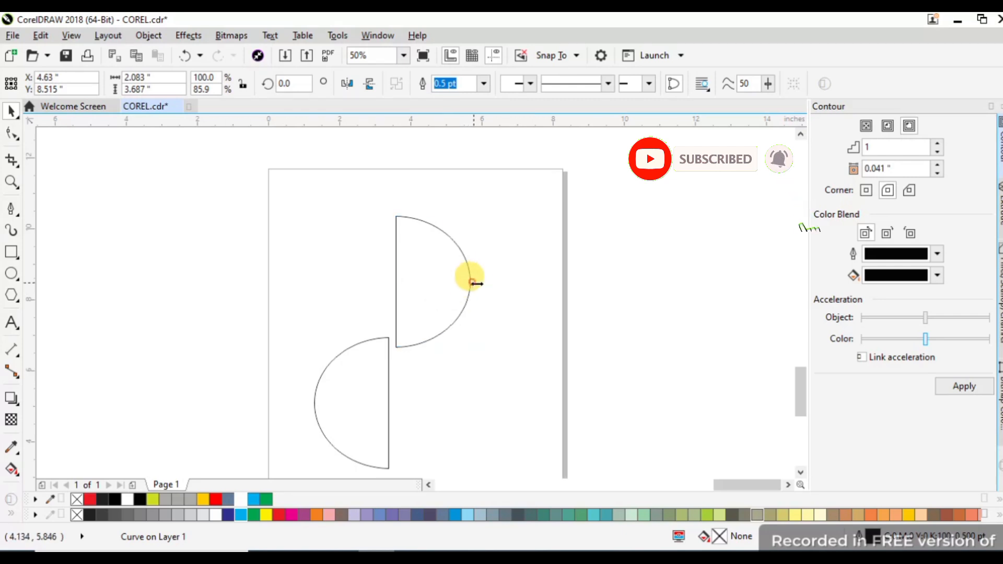
- Delete the single lower half circle and place a horizontally mirrored copy of both upper half-circle outlines below them
right_click(354, 403)
left_click(385, 312)
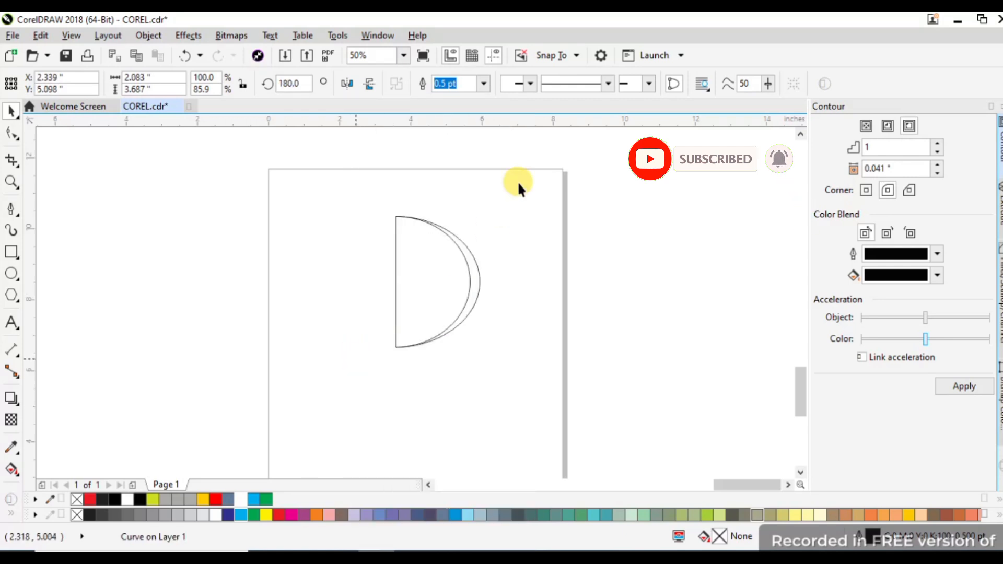
key("ctrl+a")
left_click_drag(438, 282, 368, 385)
right_click(456, 417)
left_click(349, 84)
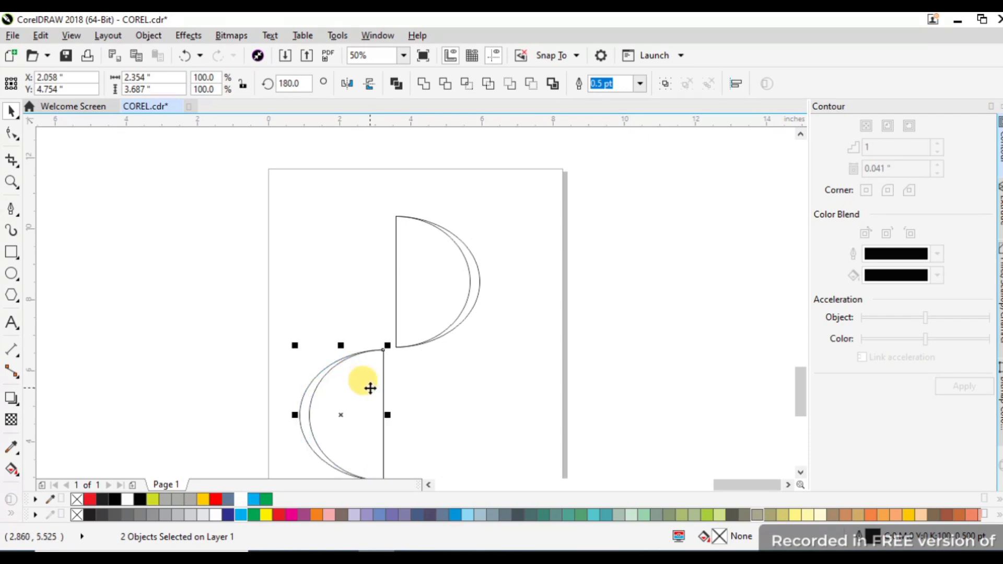
- Move the mirrored pair of outlines straight down by about 0.97 in
scroll(371, 388, "down", 1)
scroll(391, 375, "up", 1)
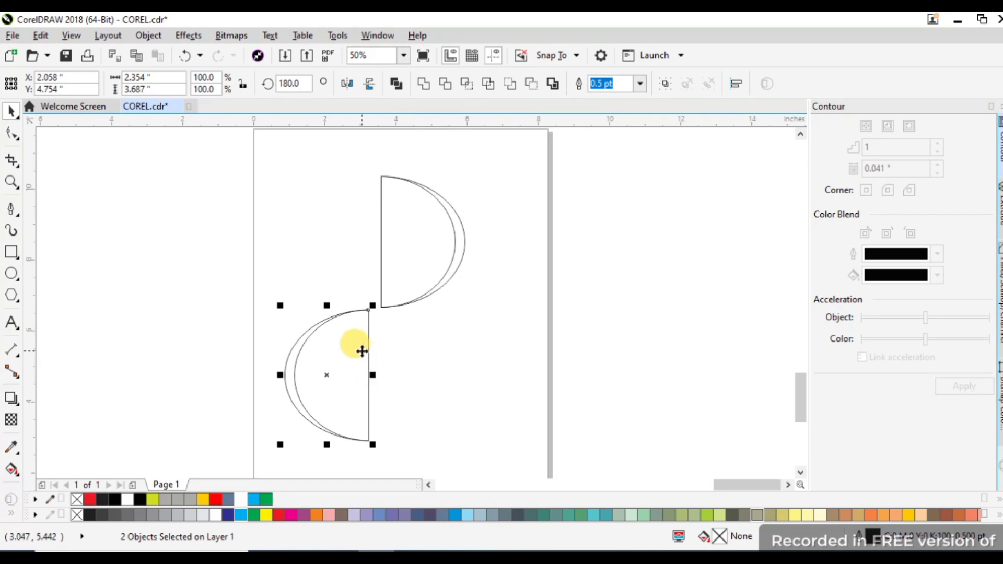
left_click_drag(361, 348, 359, 393)
scroll(361, 375, "up", 1)
scroll(359, 393, "down", 1)
- Draw a closed four-node Pen shape about 5.24 × 4.81 in, joining the outer edges of the upper and lower half circles
left_click(11, 209)
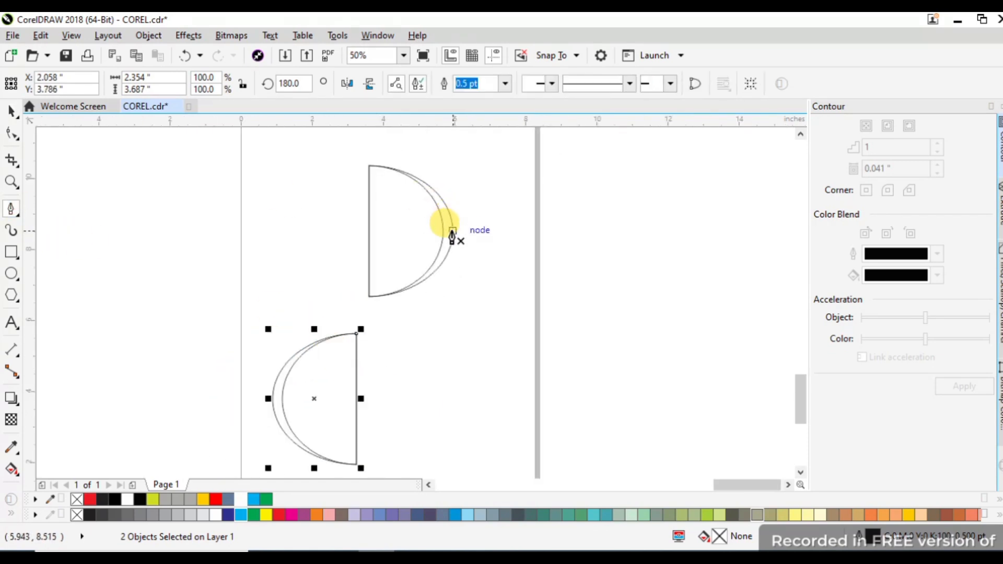
left_click(453, 231)
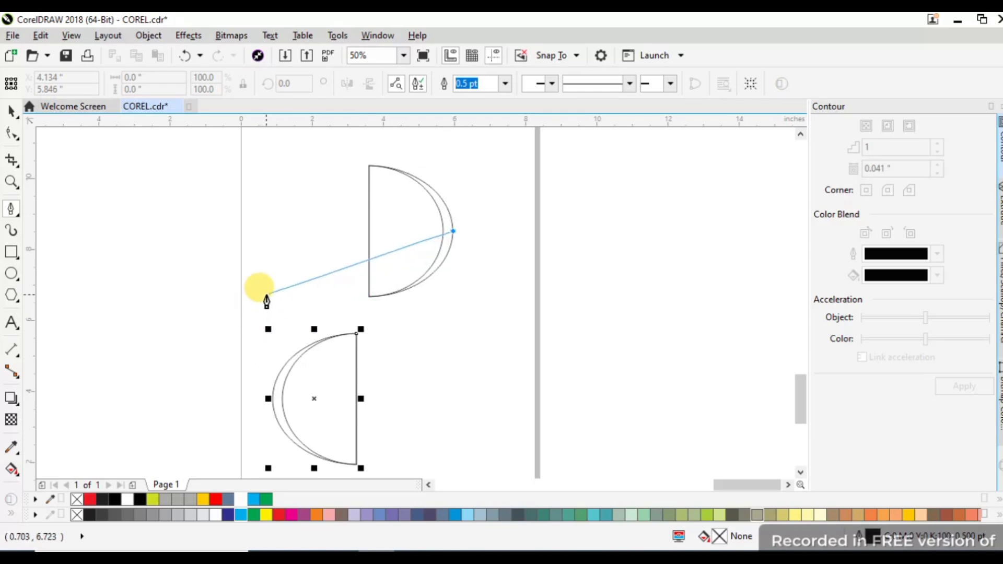
left_click(266, 295)
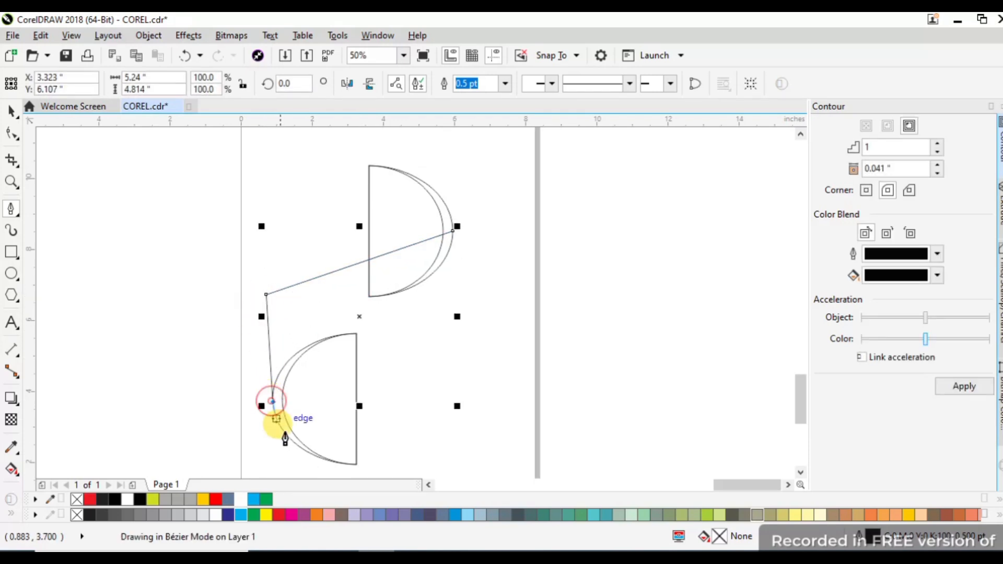
double_click(272, 401)
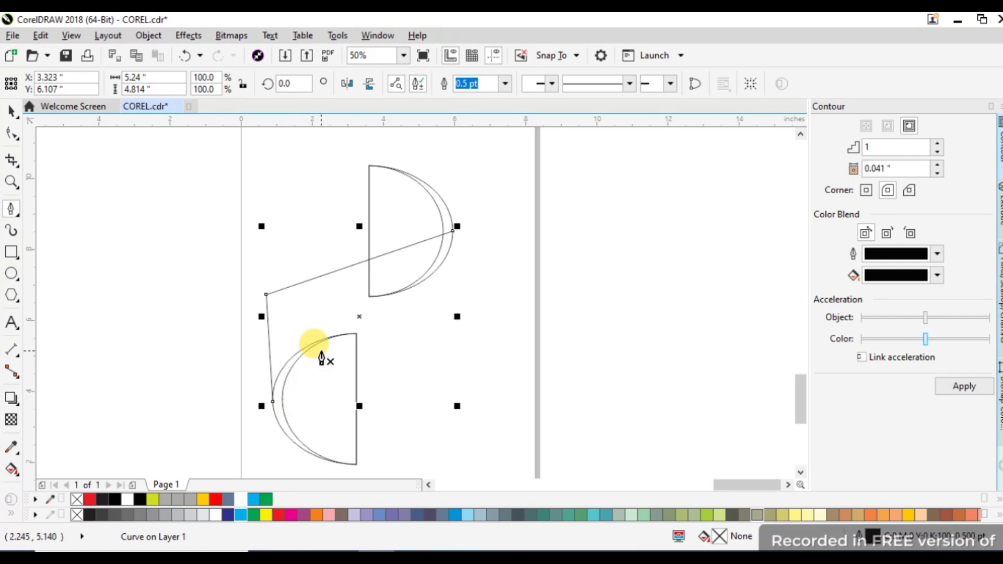
left_click(454, 231)
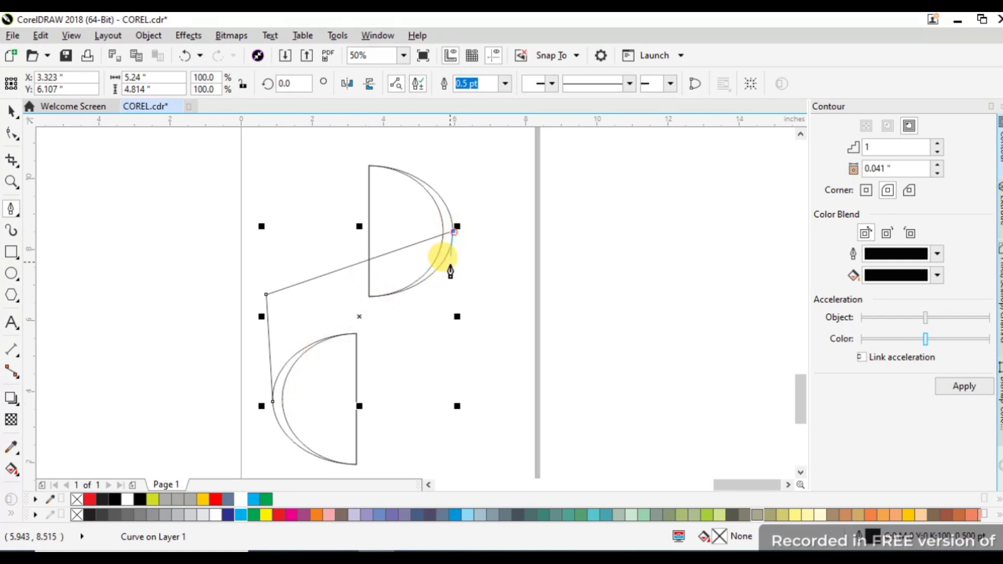
left_click(450, 329)
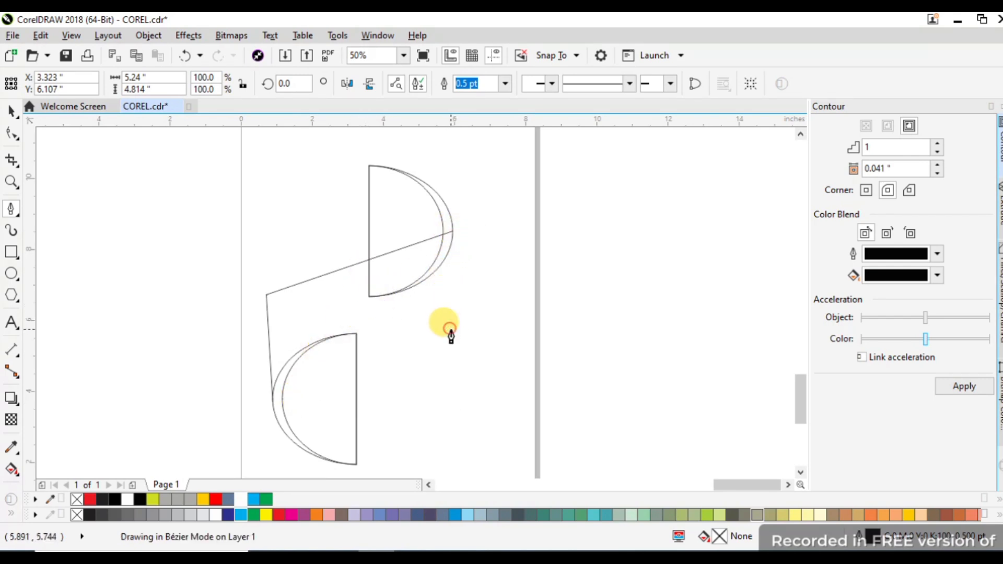
left_click(272, 401)
- Bend the upper edge of the four-node band into a smooth S-curve with the Shape tool
left_click(11, 133)
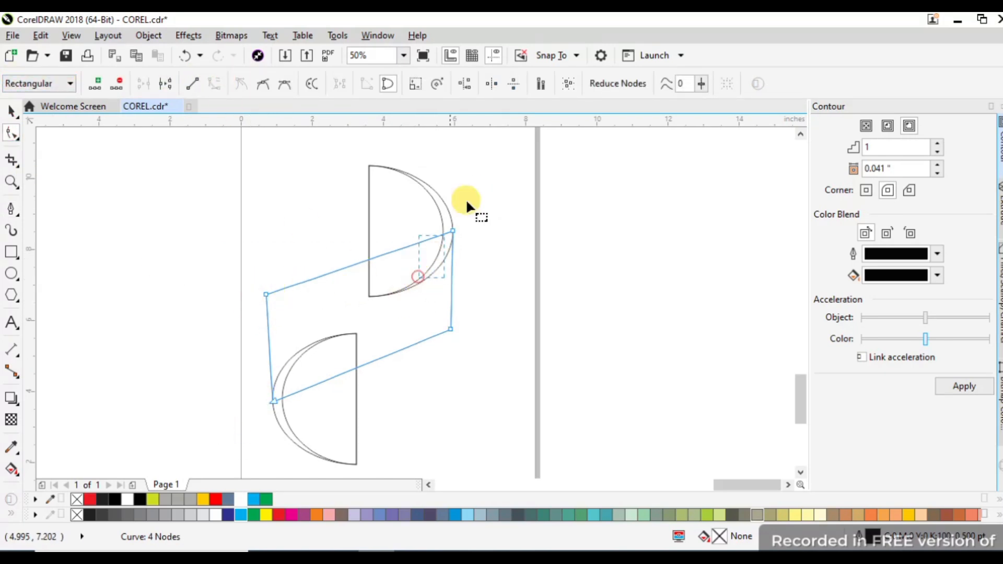
left_click_drag(393, 249, 401, 332)
left_click_drag(328, 274, 276, 261)
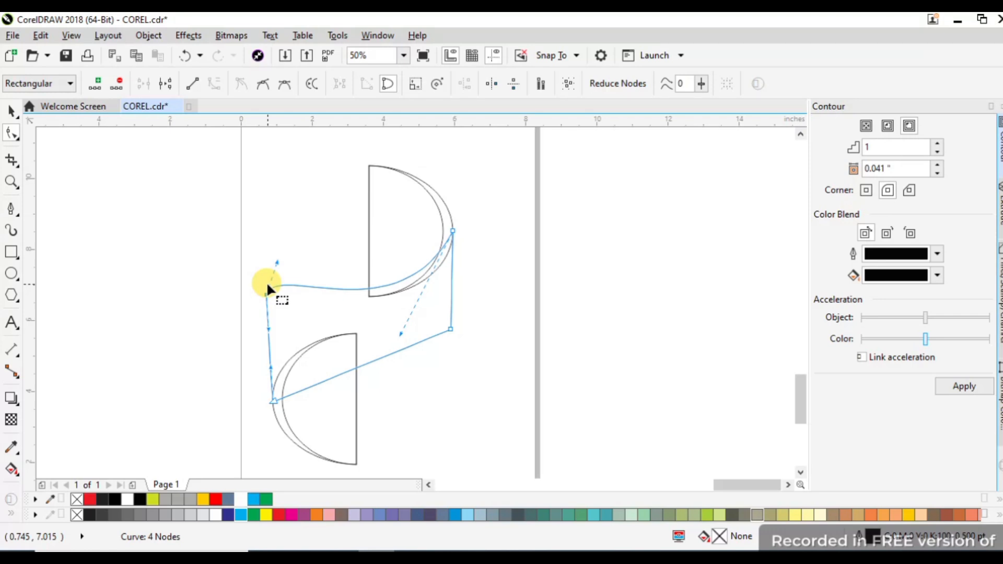
scroll(251, 285, "up", 2)
left_click_drag(292, 225, 376, 143)
scroll(319, 218, "down", 2)
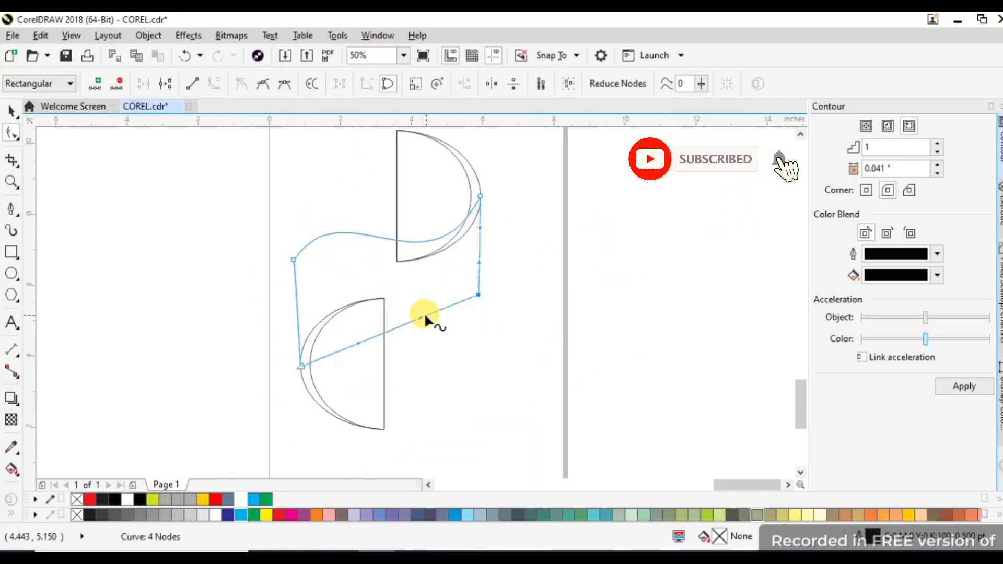
- Bend the band's lower edge into a matching S-curve by adjusting the handles at both of its ends
left_click_drag(426, 316, 443, 372)
left_click_drag(358, 342, 362, 269)
scroll(361, 271, "up", 1)
scroll(387, 280, "down", 1)
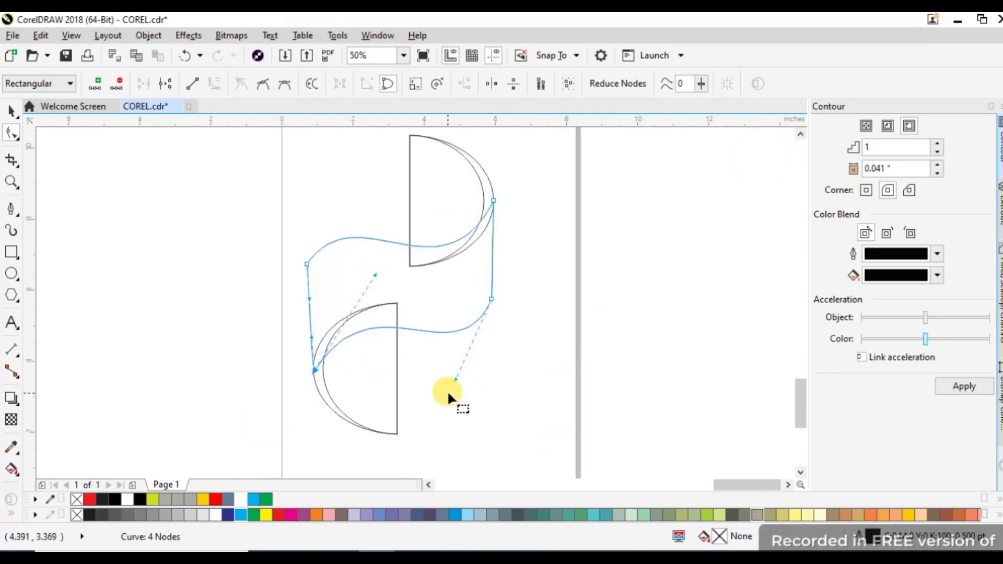
left_click_drag(477, 384, 460, 357)
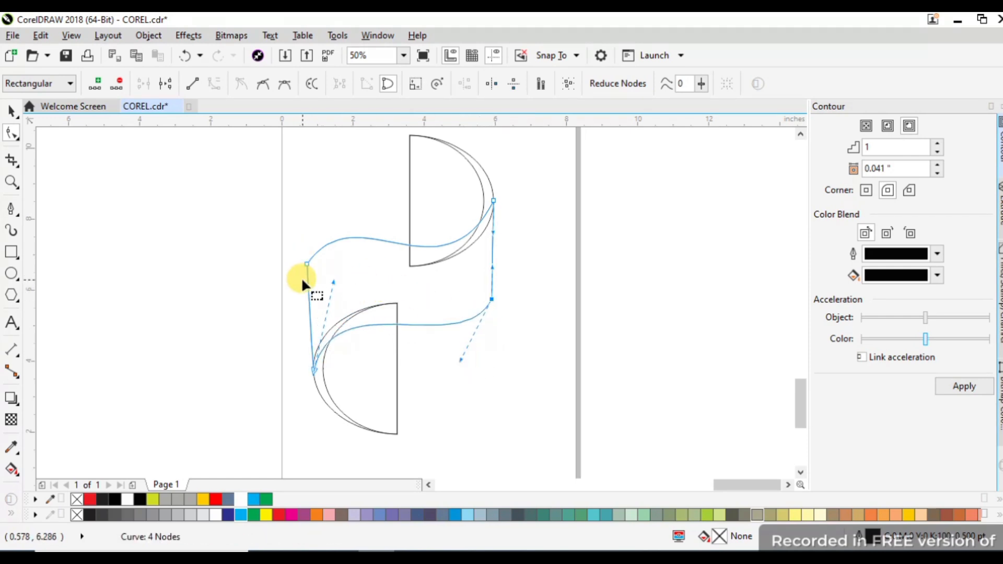
- Refine the band's upper S-curve by lengthening the handle at its left node and shortening the one at its right node
left_click(306, 281)
left_click_drag(324, 197, 334, 178)
left_click_drag(442, 304, 460, 290)
left_click_drag(333, 177, 330, 181)
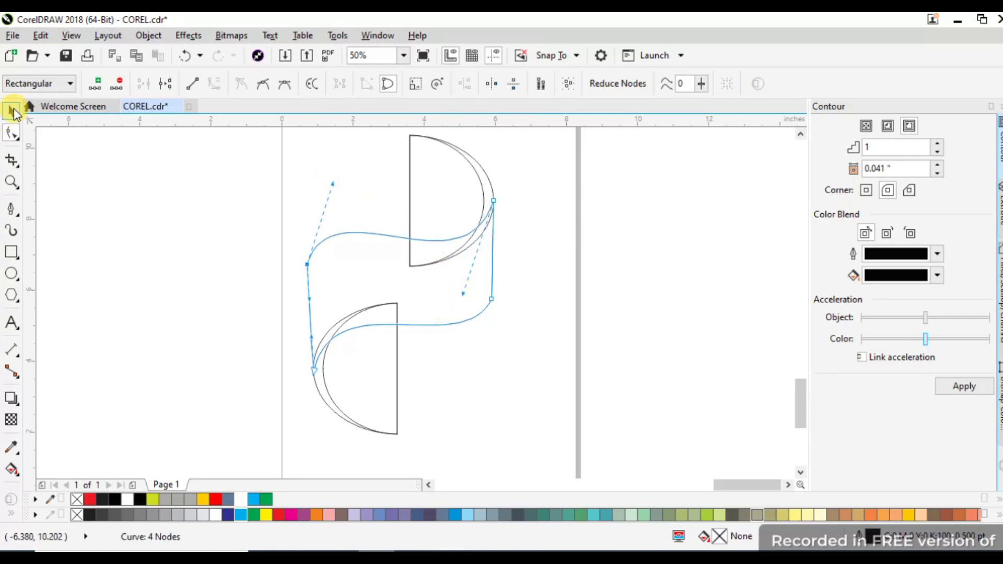
- Nudge the band's upper-left node down and pull its curve handle in to flatten the upper edge
left_click(12, 112)
double_click(341, 268)
key("Down")
key("Down")
key("Down")
key("Down")
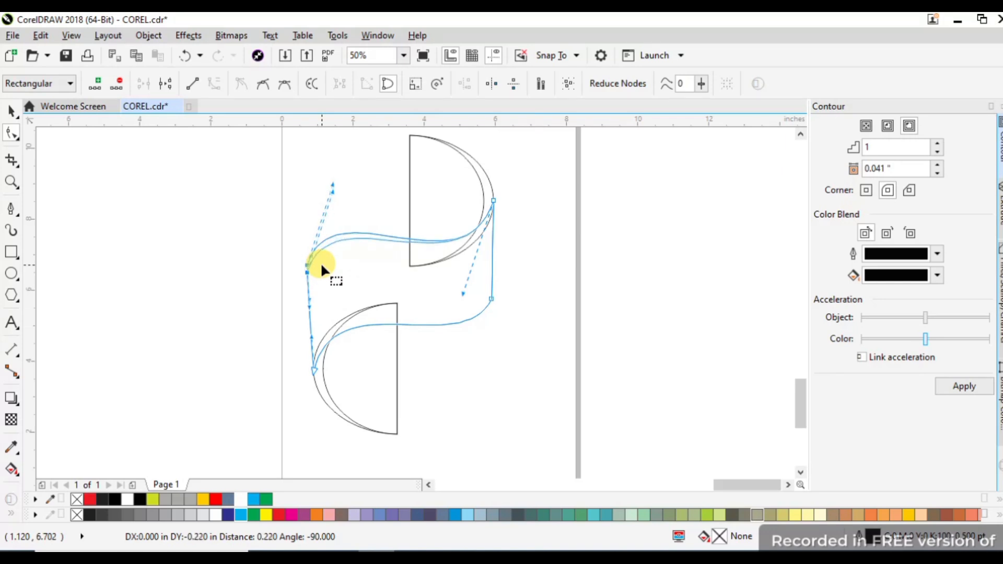
scroll(320, 264, "up", 1)
scroll(294, 330, "down", 1)
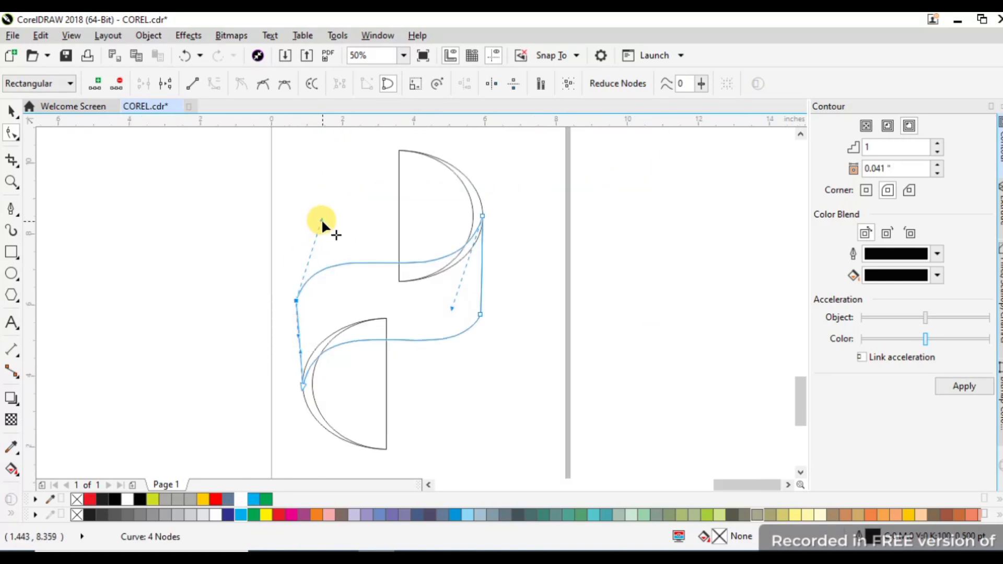
left_click_drag(322, 221, 305, 233)
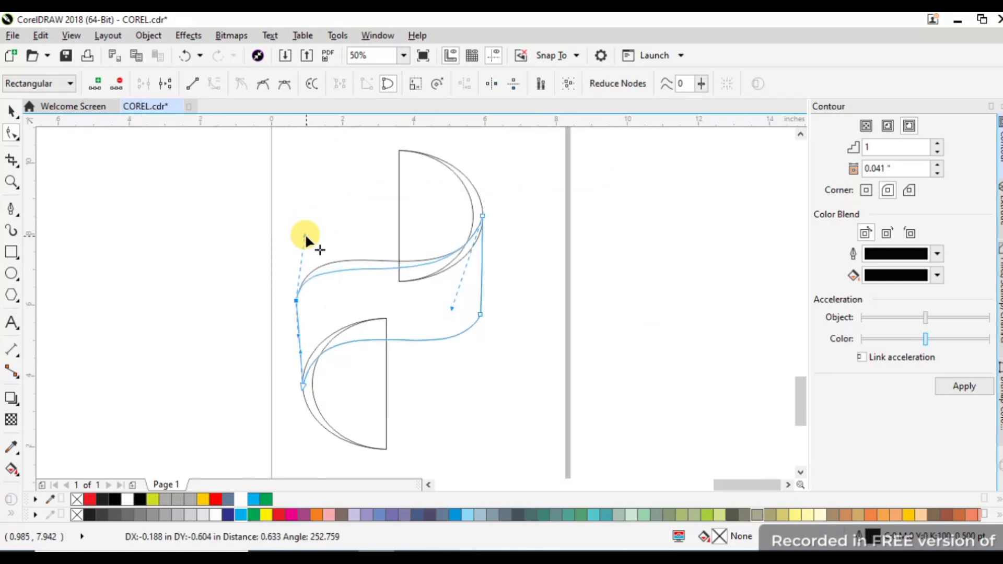
left_click(12, 110)
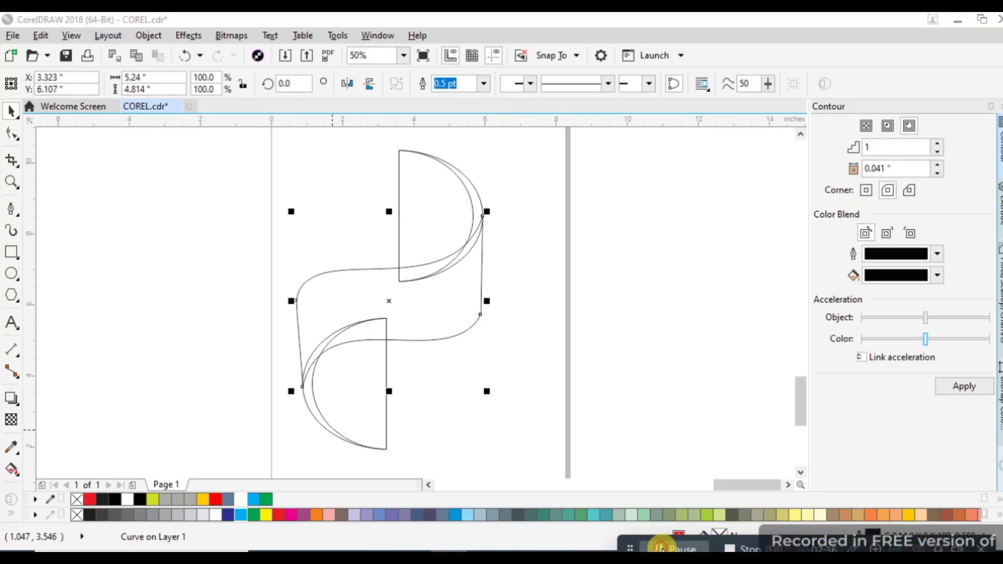
- Resize the upper pair of half-circle outlines to about 2.37 × 3.27 in to fit the band's upper edge
left_click_drag(537, 134, 434, 285)
scroll(431, 290, "up", 2)
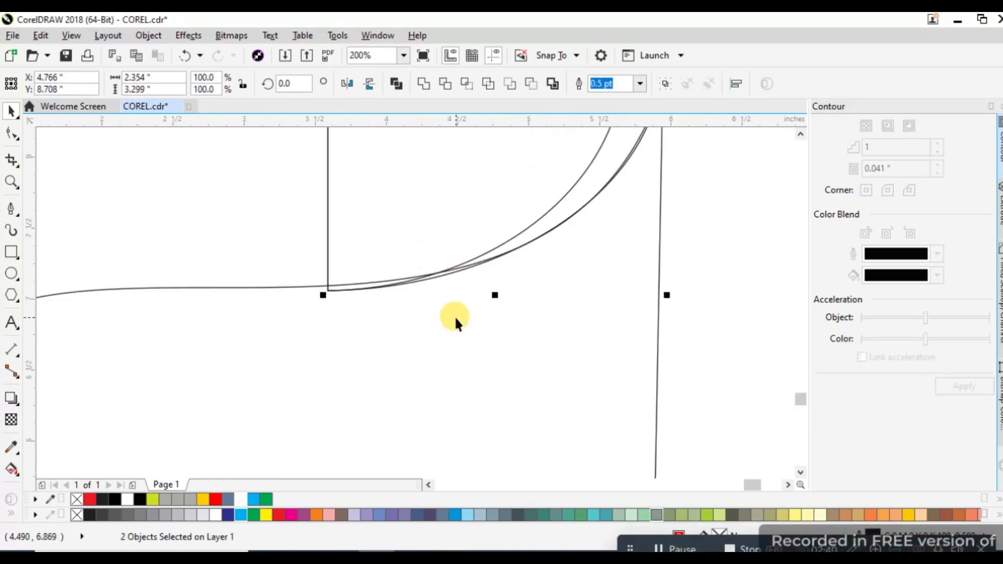
scroll(494, 292, "down", 2)
scroll(448, 331, "up", 2)
mouse_move(529, 240)
left_mouse_down()
mouse_move(510, 239)
mouse_move(518, 263)
mouse_move(517, 246)
left_mouse_up()
scroll(518, 237, "up", 2)
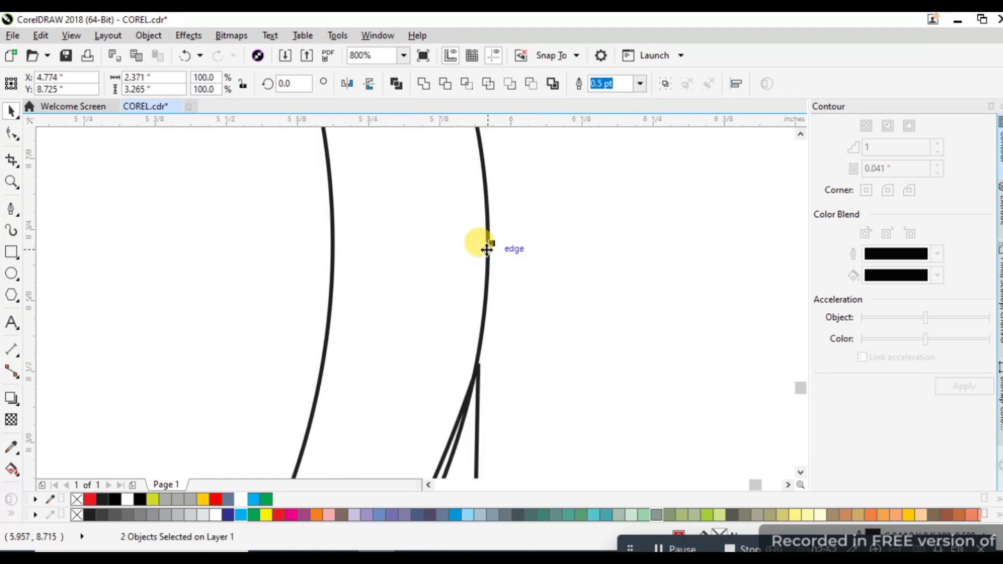
- Reduce the lower pair of outlines to about 3.1 in high and widen it slightly to meet the band's lower-left corner
scroll(479, 242, "down", 5)
left_click_drag(357, 380, 434, 276)
scroll(410, 292, "up", 2)
left_click_drag(363, 263, 366, 302)
scroll(291, 321, "up", 2)
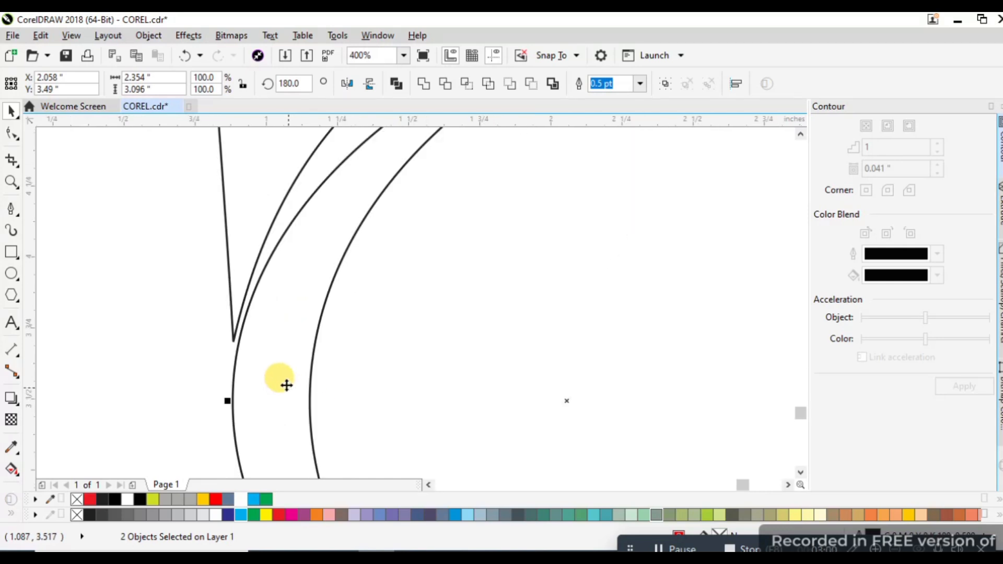
scroll(272, 353, "up", 1)
left_click_drag(262, 352, 251, 353)
scroll(230, 364, "down", 3)
- Adjust the curve handle at the band's lower-left node so its lower edge follows the lower half circle
double_click(248, 226)
left_click_drag(197, 383, 277, 295)
left_click_drag(264, 183, 312, 184)
scroll(225, 355, "up", 2)
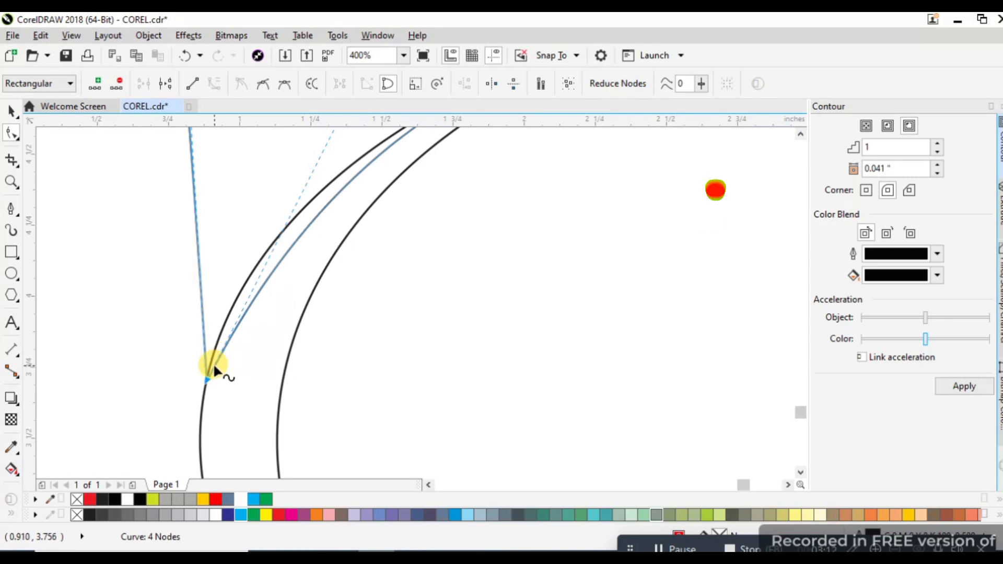
scroll(213, 362, "down", 3)
key("space")
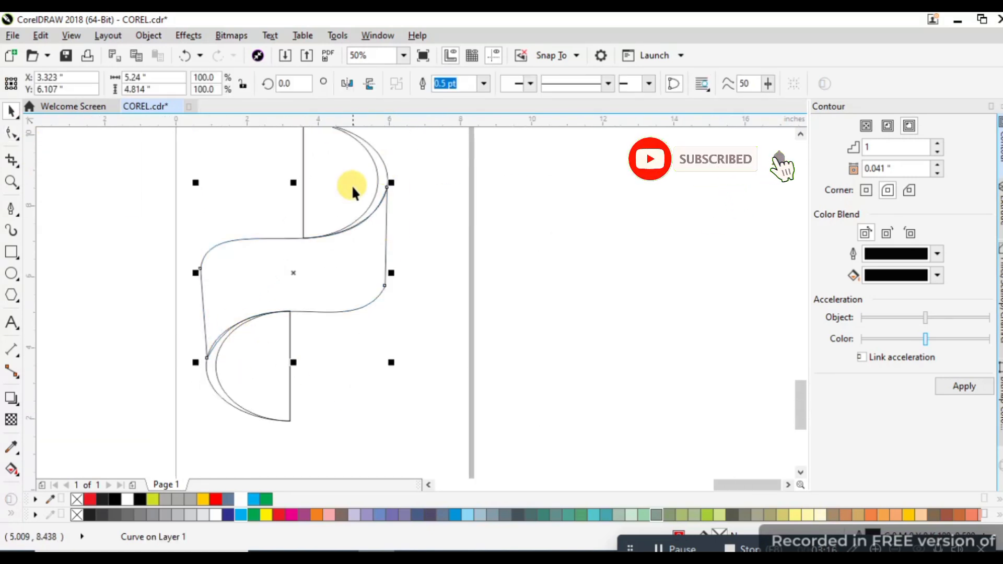
- Try a horizontal black-to-white linear gradient on the upper outer half circle
left_click(353, 192)
left_click(11, 472)
left_click_drag(296, 181, 345, 180)
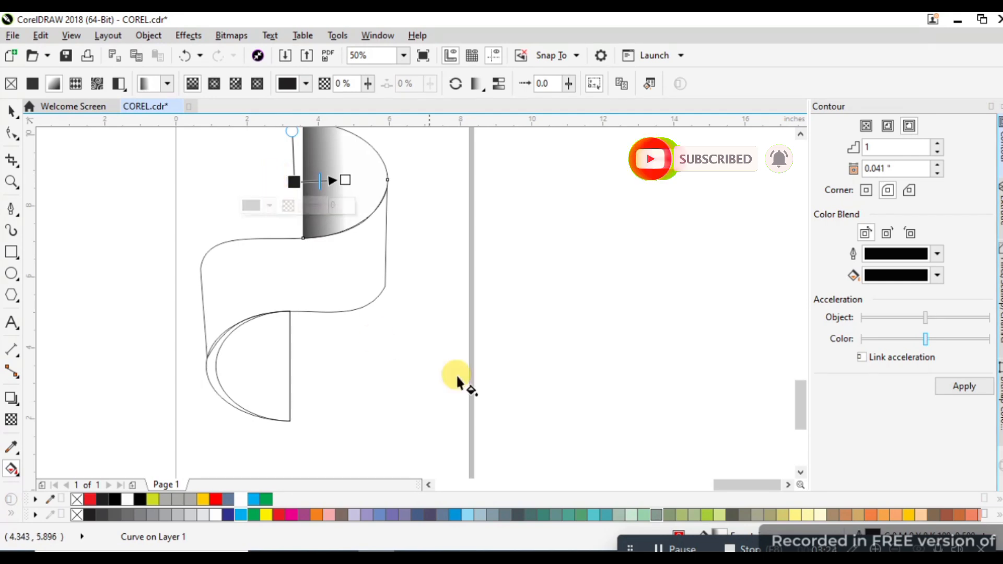
key("space")
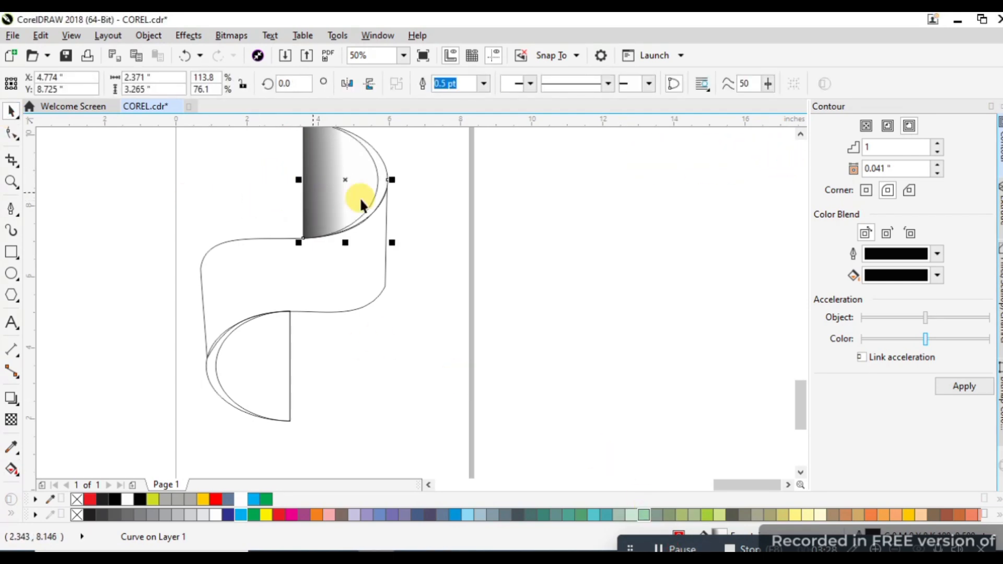
- Fill the upper outer half circle with solid black
left_click(435, 207)
left_click(380, 183)
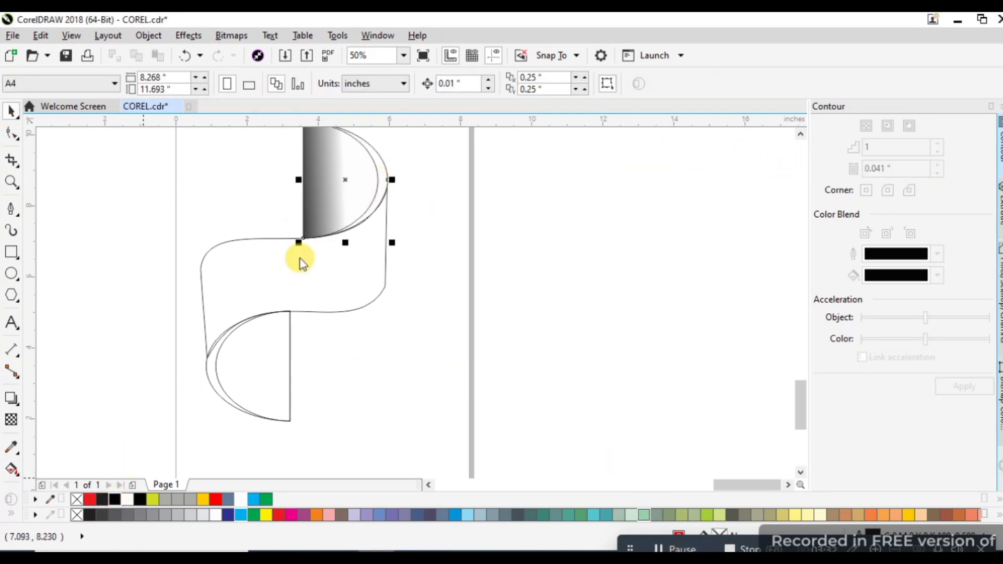
left_click(116, 499)
- Fill the upper inner half circle with a left-to-right linear gradient from solid black to white
left_click(323, 185)
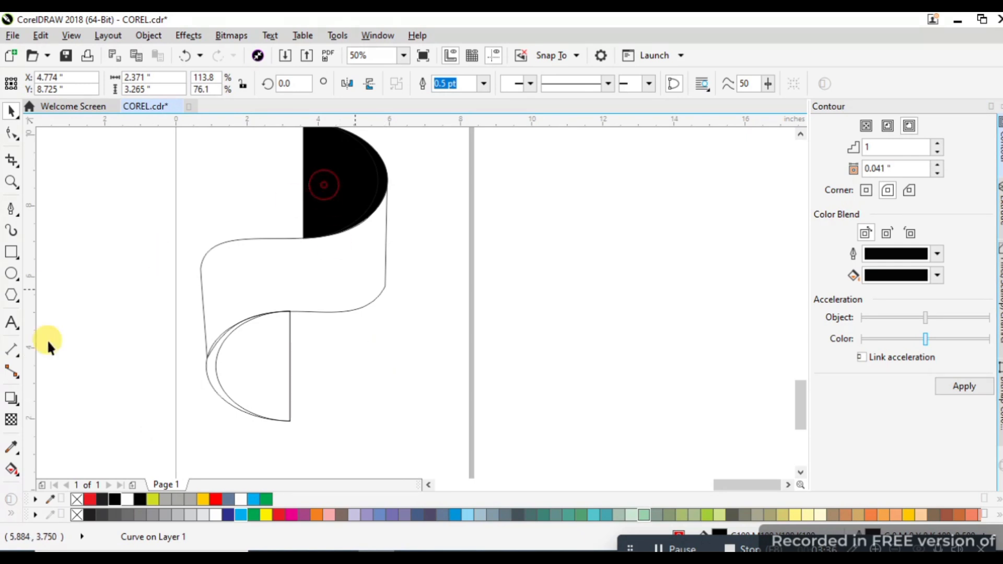
left_click(11, 469)
left_click(343, 196)
scroll(331, 332, "down", 1)
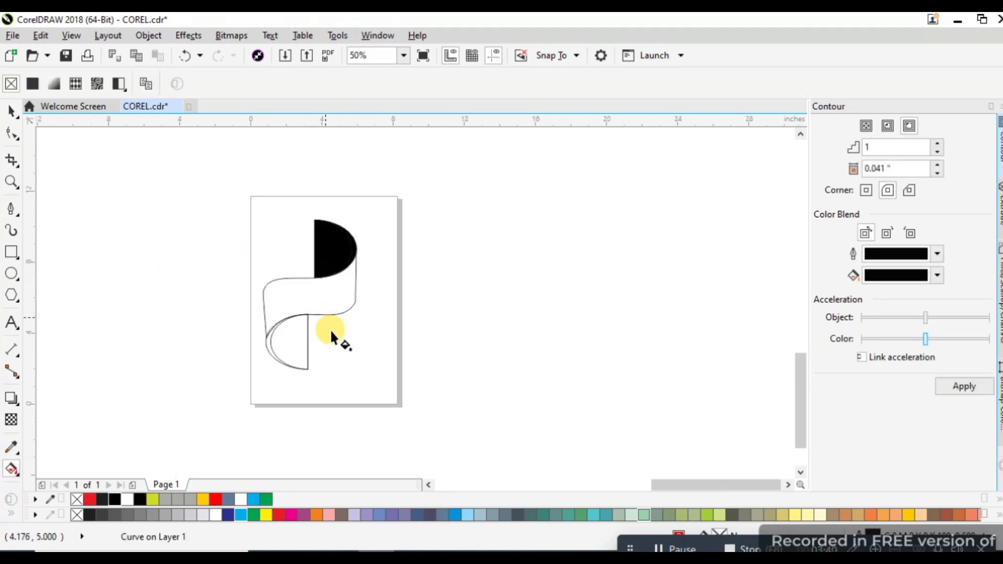
scroll(322, 290, "up", 2)
left_click_drag(272, 270, 329, 262)
left_click_drag(429, 262, 433, 260)
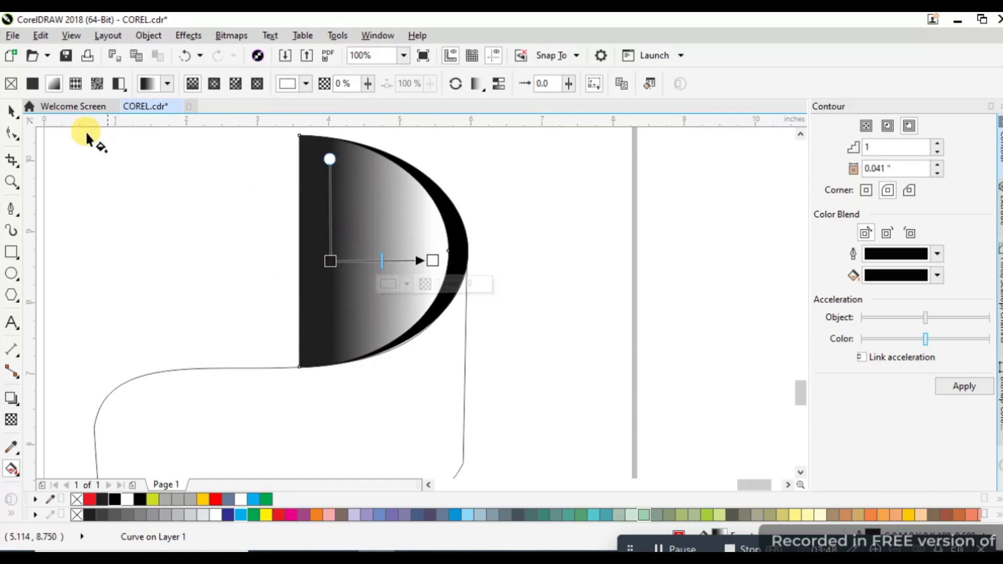
left_click(330, 262)
left_click(116, 500)
- Apply a right-to-left linear gradient to the lower outer half circle and set its end colour to black
scroll(387, 241, "down", 2)
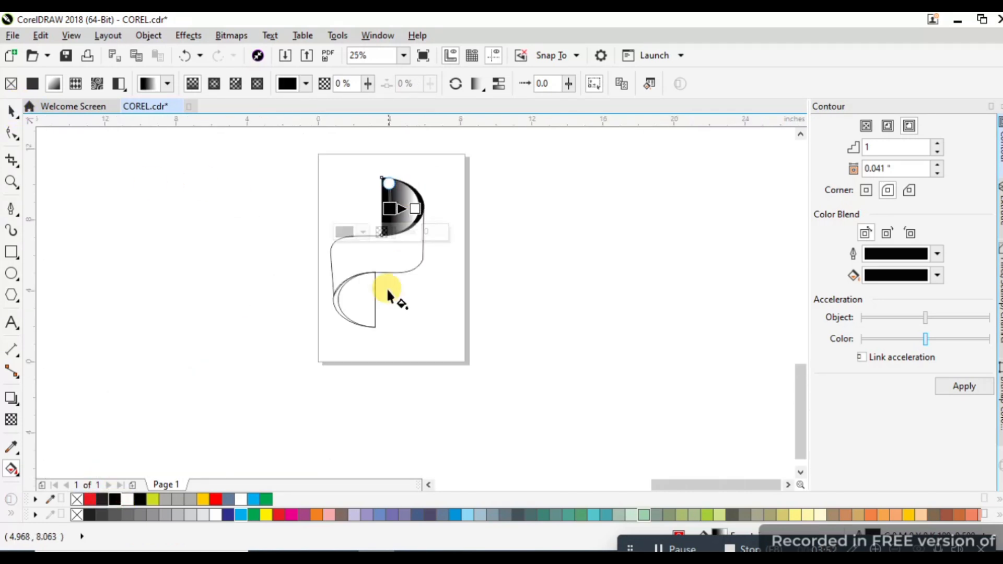
scroll(385, 298, "up", 2)
left_click(365, 295)
left_click_drag(365, 286, 255, 289)
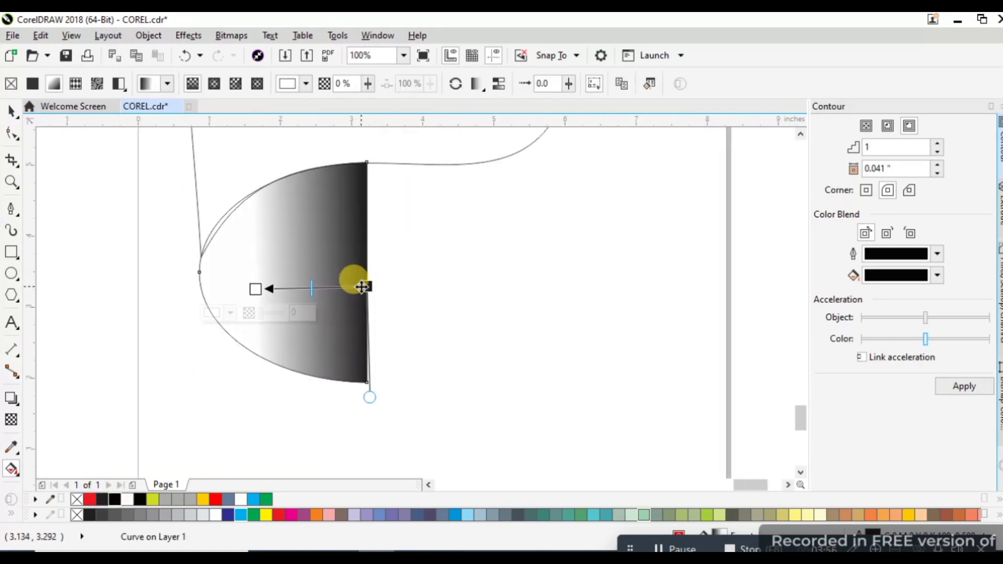
left_click(116, 500)
- Fill the lower inner half circle with a right-to-left linear gradient from solid black to white
left_click(344, 220)
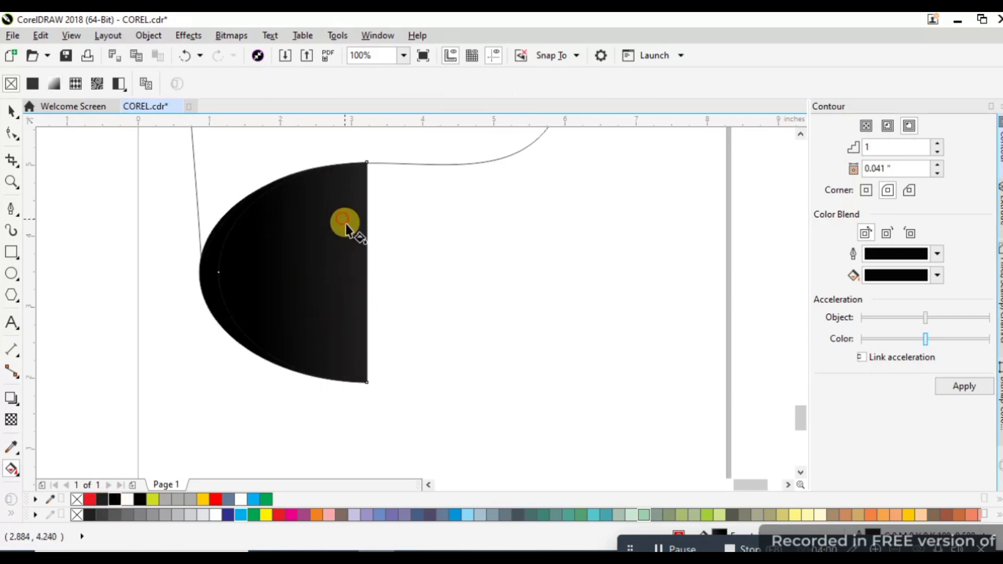
left_click_drag(356, 258, 254, 262)
left_click(357, 258)
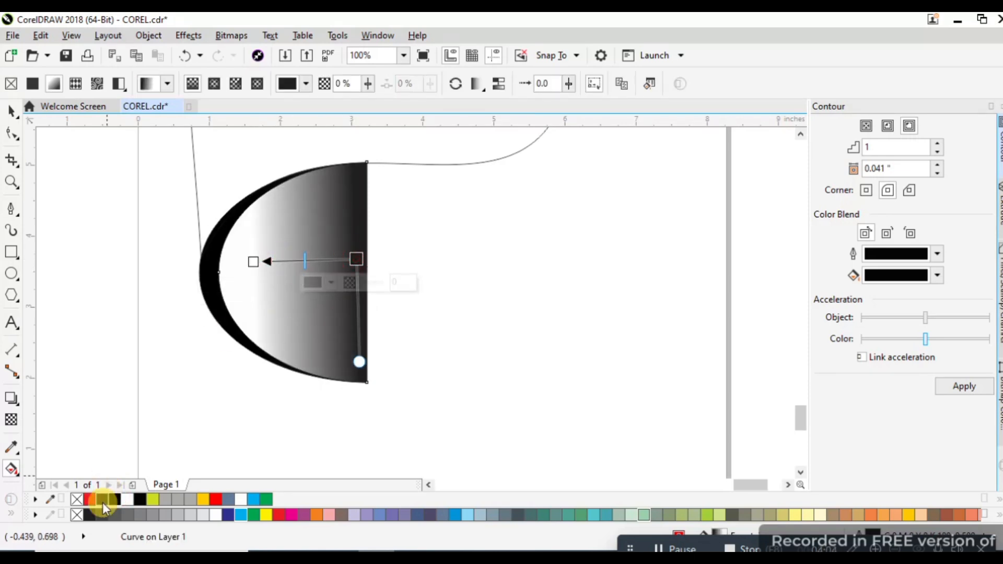
left_click(115, 500)
scroll(166, 390, "down", 1)
scroll(253, 321, "down", 2)
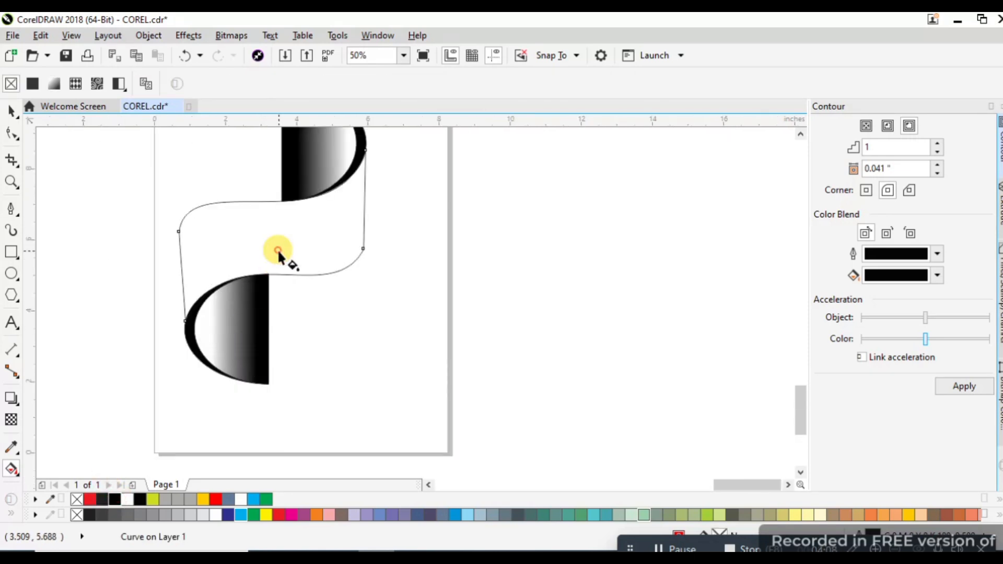
- Apply a right-to-left linear gradient across the curved middle band and set both of its end colours to black
scroll(364, 291, "up", 1)
left_click_drag(383, 268, 196, 308)
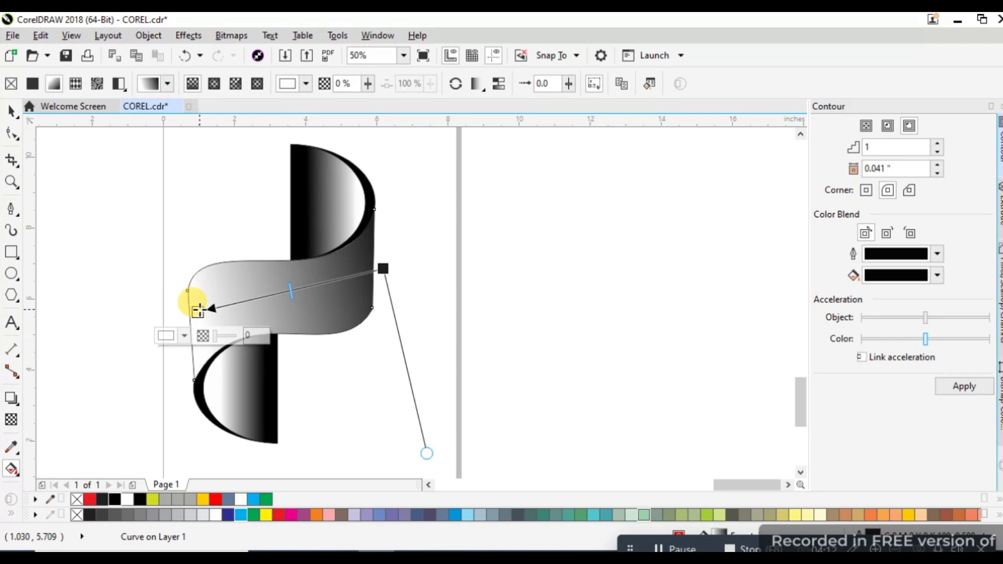
left_click(115, 500)
left_click(383, 269)
left_click(115, 500)
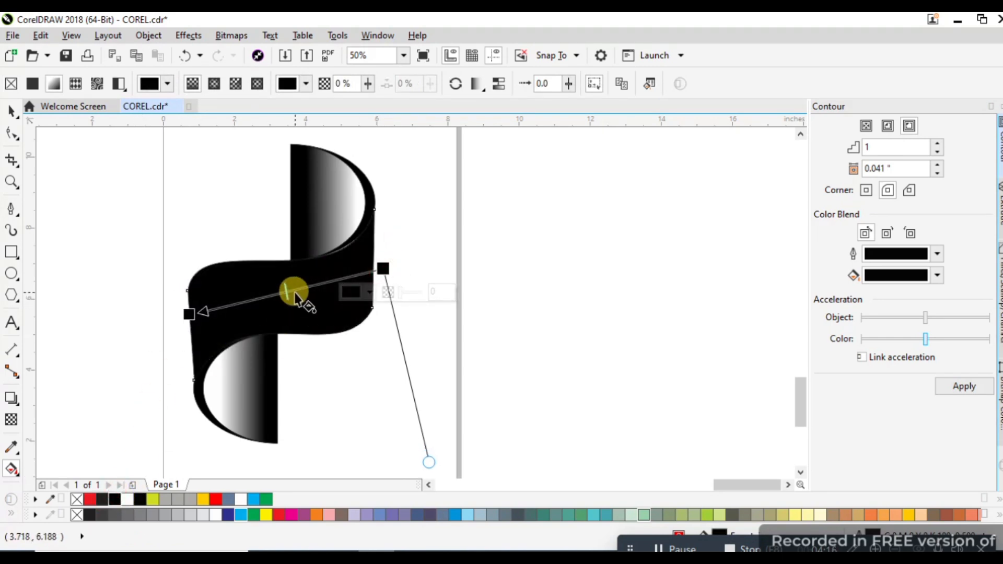
- Add a black colour stop midway along the band's gradient and set both end colours to white
double_click(294, 291)
left_click(189, 314)
left_click(128, 500)
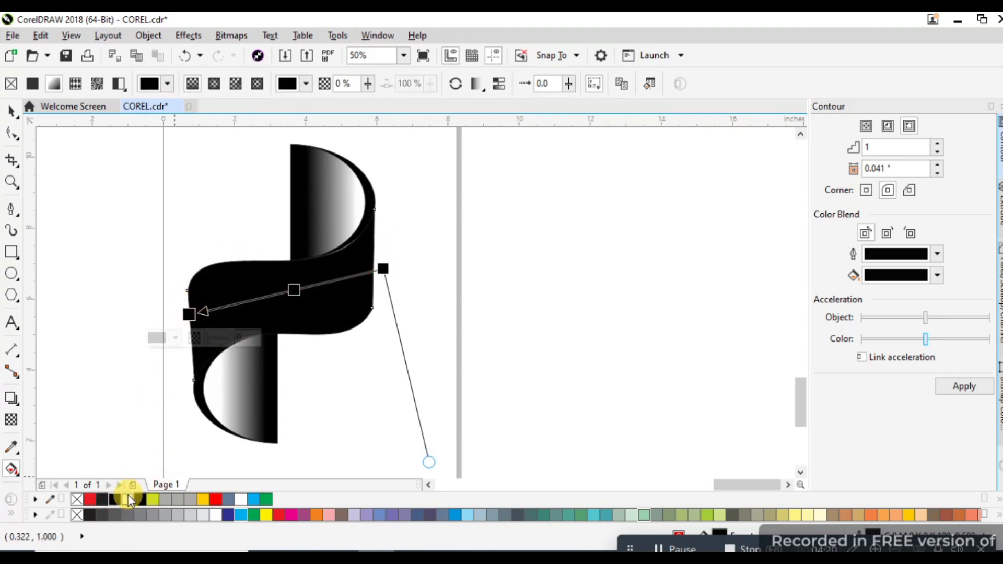
left_click(383, 269)
left_click(126, 500)
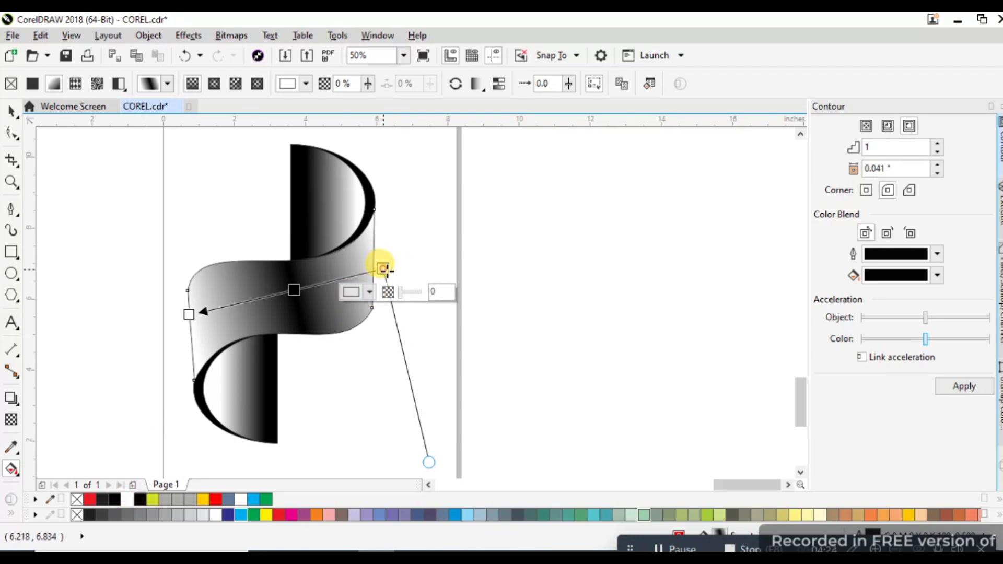
- Extend the band's gradient ends well beyond both of its sides and adjust the black stop near the middle
left_click_drag(383, 269, 434, 269)
left_click_drag(189, 314, 160, 305)
left_click_drag(435, 268, 443, 295)
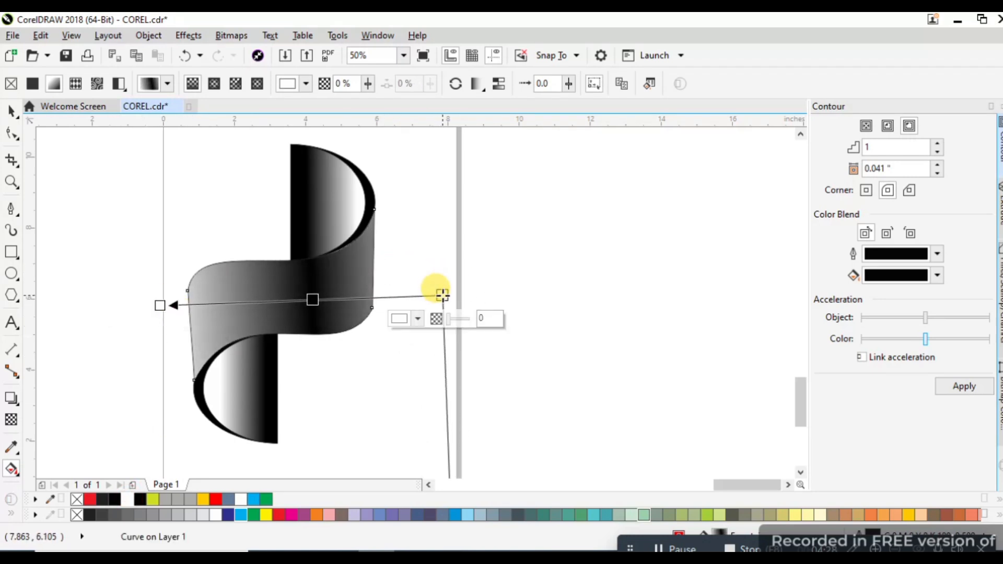
left_click_drag(163, 300, 105, 296)
left_click_drag(442, 297, 455, 301)
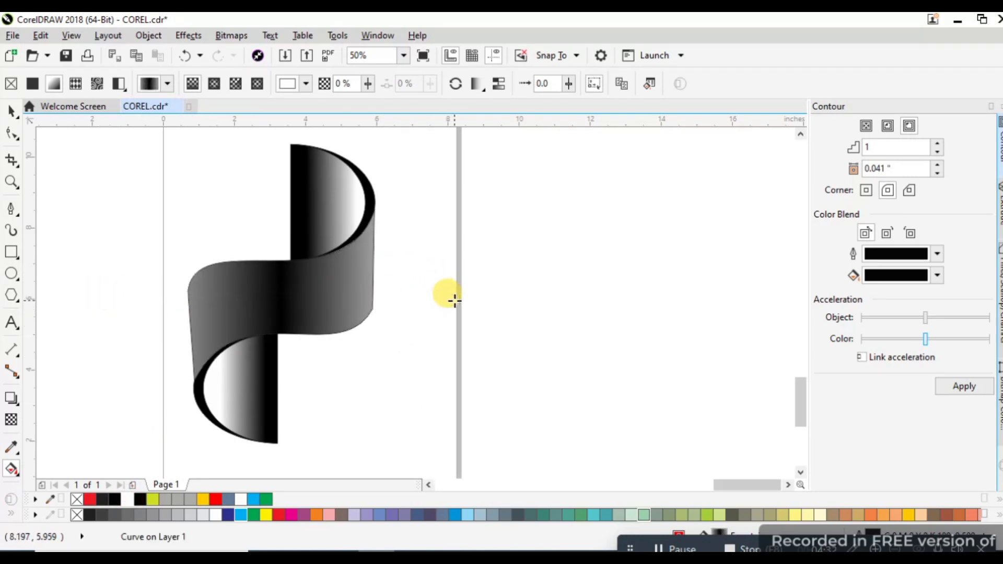
double_click(301, 299)
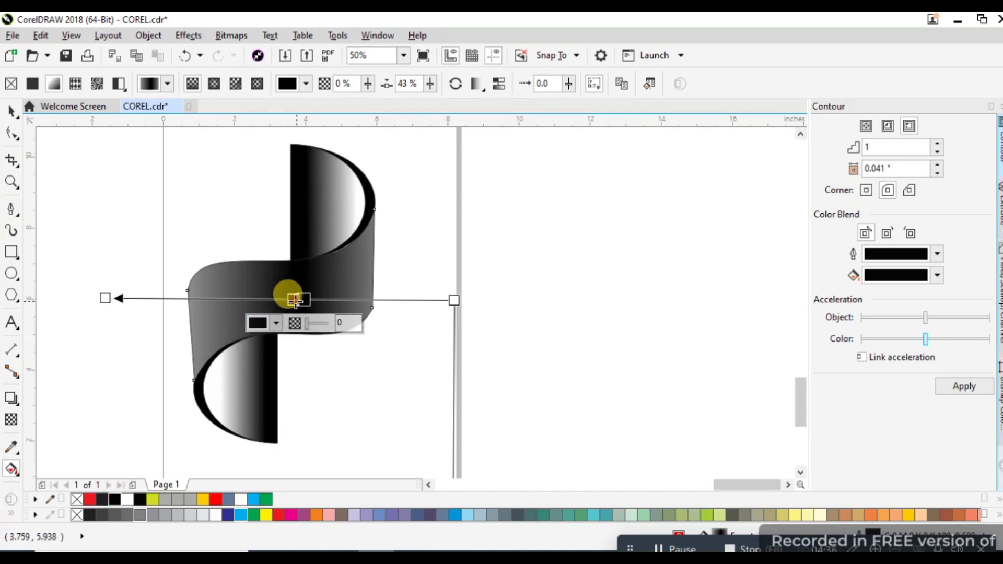
left_click_drag(294, 300, 348, 217)
- Place a copy of the whole ribbon above the original and move it so the adjoining half circles meet
key("space")
scroll(338, 315, "down", 1)
key("ctrl+a")
right_click(331, 216)
scroll(330, 220, "up", 1)
scroll(261, 304, "up", 1)
left_click_drag(266, 307, 266, 297)
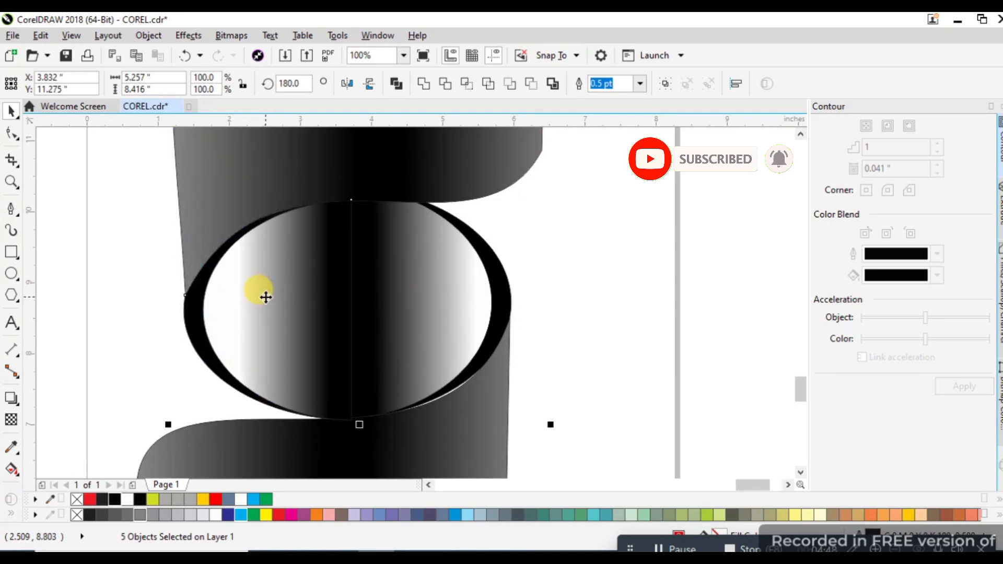
scroll(266, 297, "down", 3)
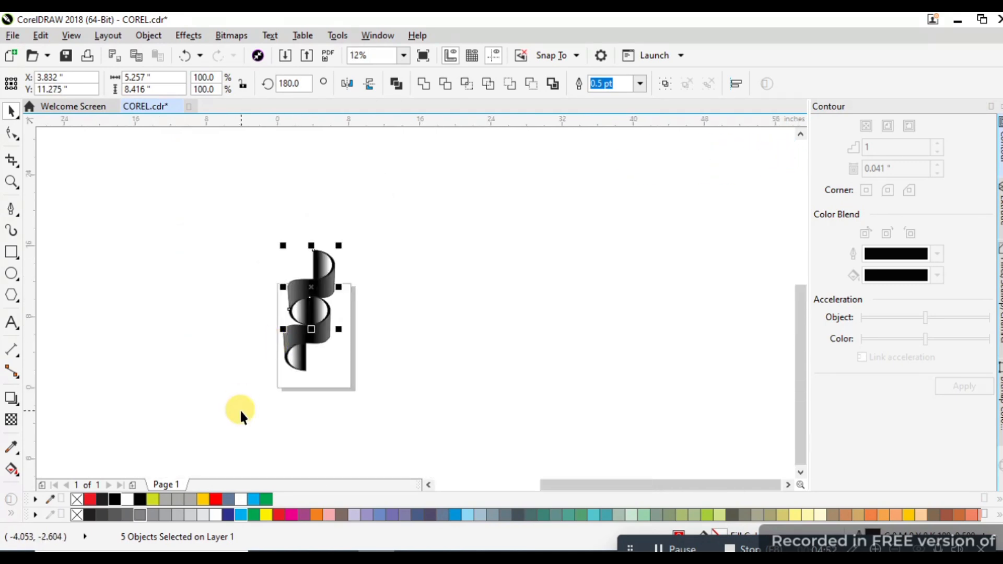
- Undo the last shifts of the copied ribbon, remove its outline, and move it so the facing half circles join
key("ctrl+z")
key("ctrl+z")
right_click(76, 500)
scroll(310, 303, "up", 3)
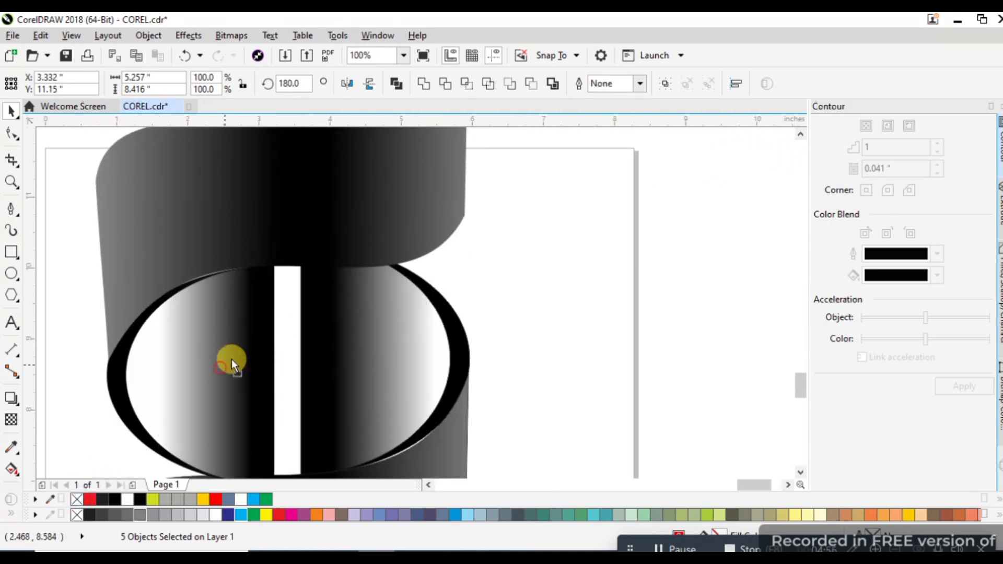
left_click_drag(220, 368, 247, 363)
scroll(243, 359, "down", 3)
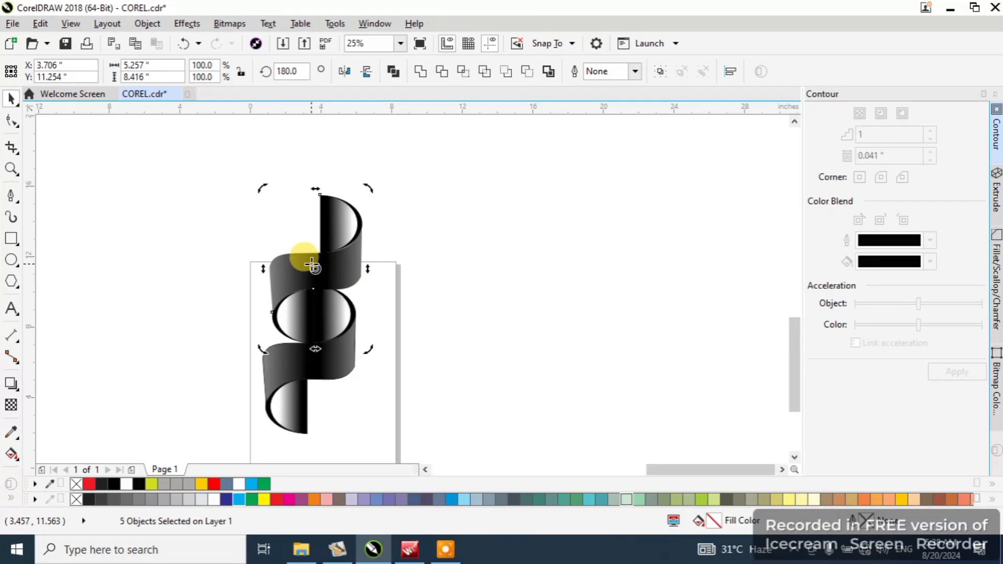
- Select the upper ribbon's upper inner half circle, its curved band and its two lower half circles
left_click_drag(401, 200, 246, 372)
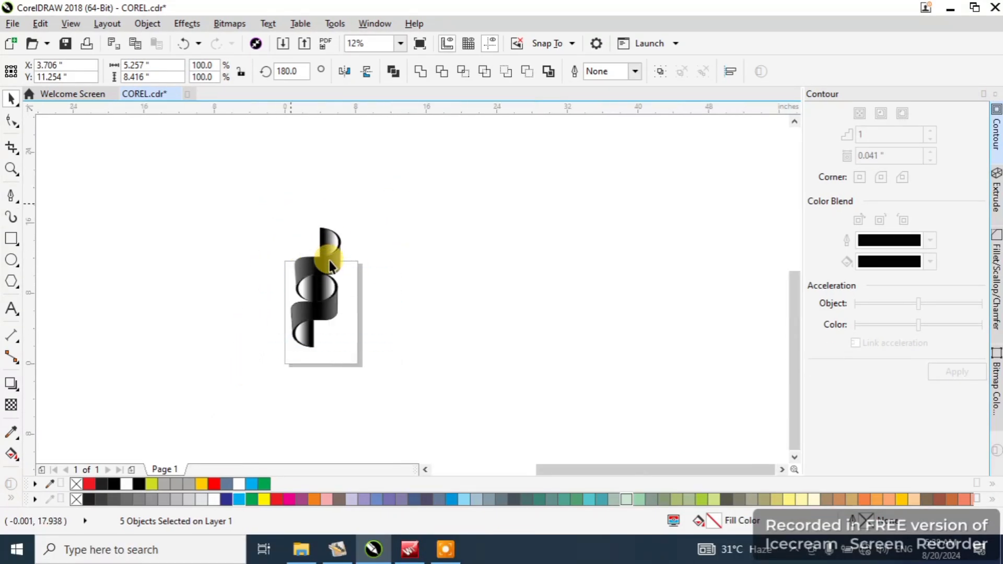
scroll(329, 261, "up", 1)
left_click(337, 217)
left_click(351, 224)
scroll(349, 230, "up", 2)
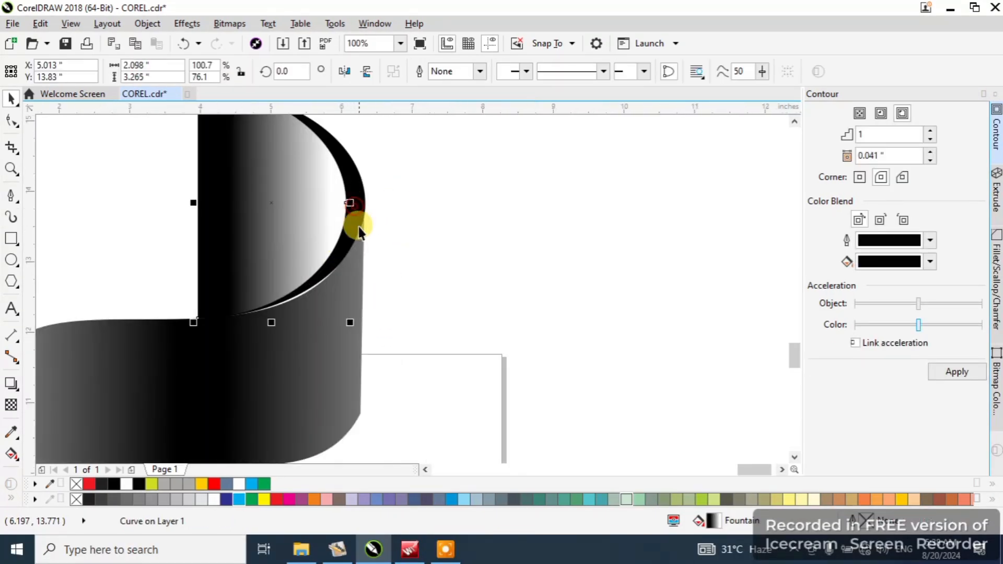
left_click(361, 277, "shift")
scroll(403, 192, "down", 3)
scroll(381, 230, "up", 2)
left_click(340, 280, "shift")
scroll(293, 282, "up", 2)
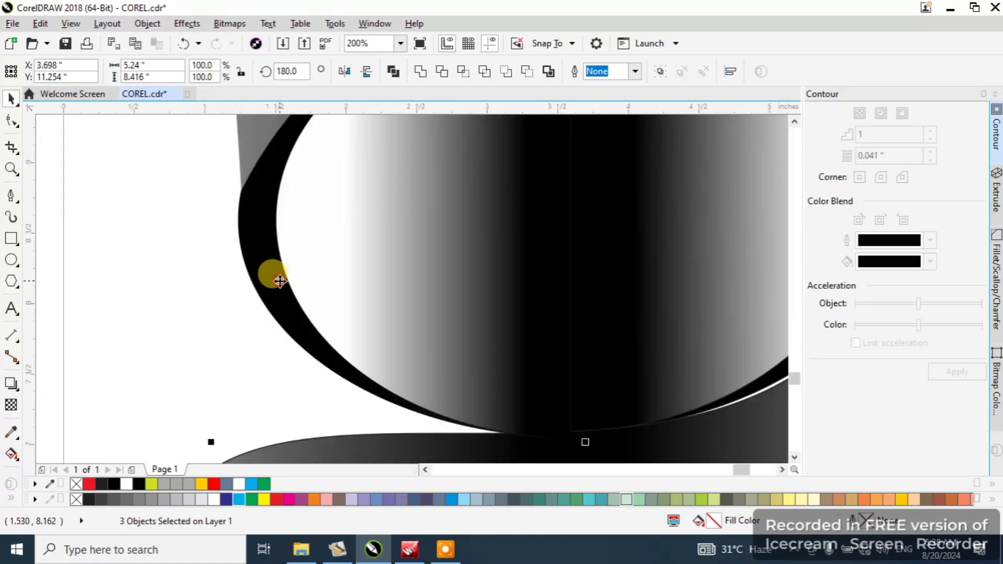
left_click(280, 281, "shift")
- Try duplicating the four selected pieces above the column, mirroring the copy vertically and horizontally, and aligning it
scroll(282, 283, "down", 3)
left_click_drag(312, 293, 336, 201)
right_click(336, 200)
left_click(368, 71)
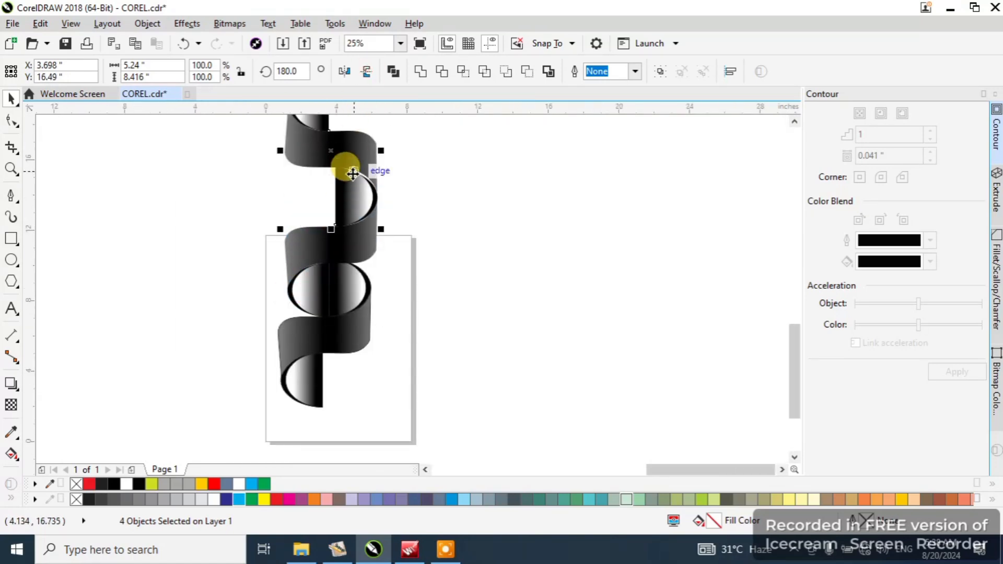
left_click(344, 72)
scroll(340, 252, "up", 2)
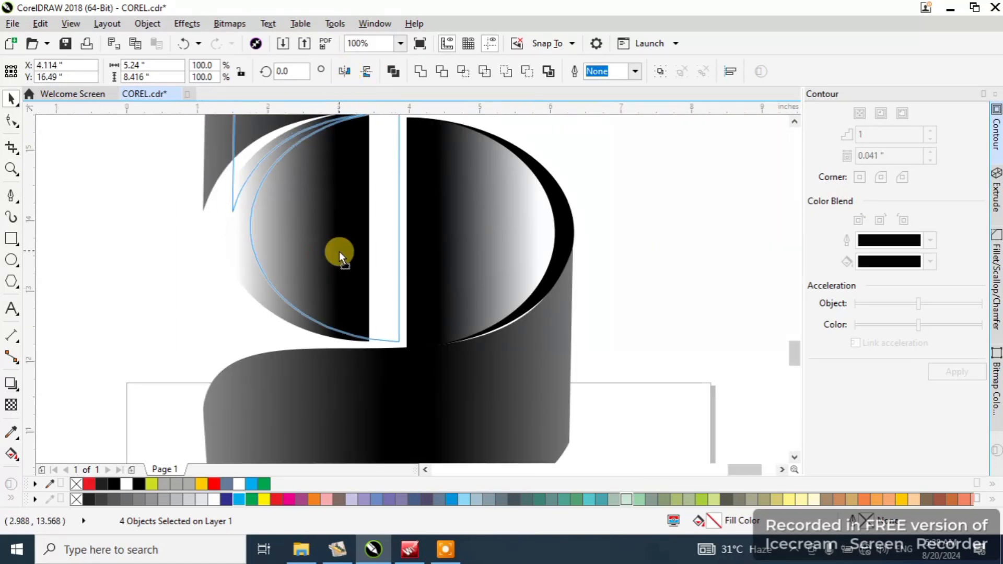
left_click_drag(340, 252, 348, 252)
key("ctrl+z")
key("ctrl+z")
key("ctrl+z")
key("ctrl+z")
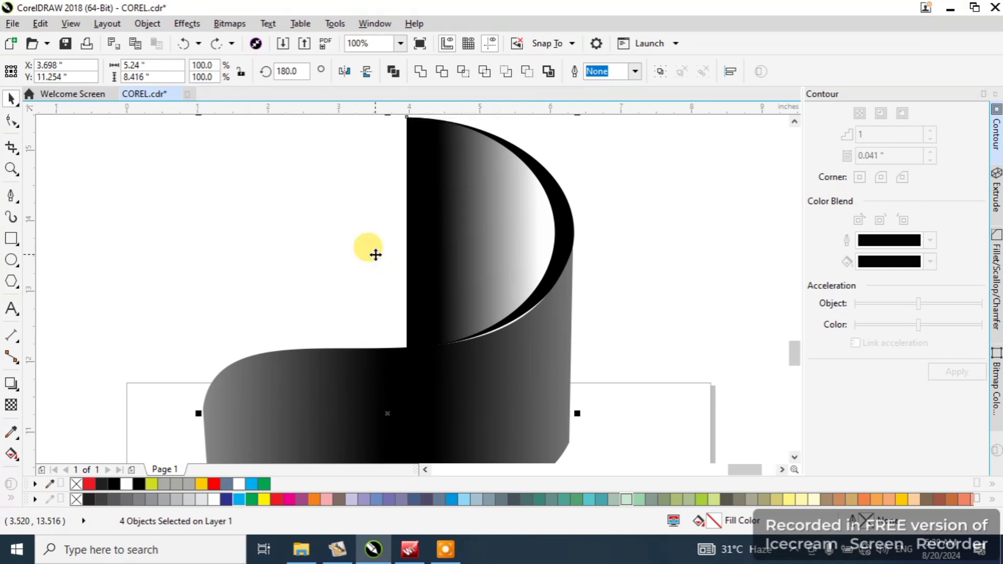
- Add the upper outer half circle to the selection and place a copy of the five pieces above the column
scroll(376, 254, "down", 2)
scroll(340, 342, "up", 2)
scroll(458, 250, "down", 2)
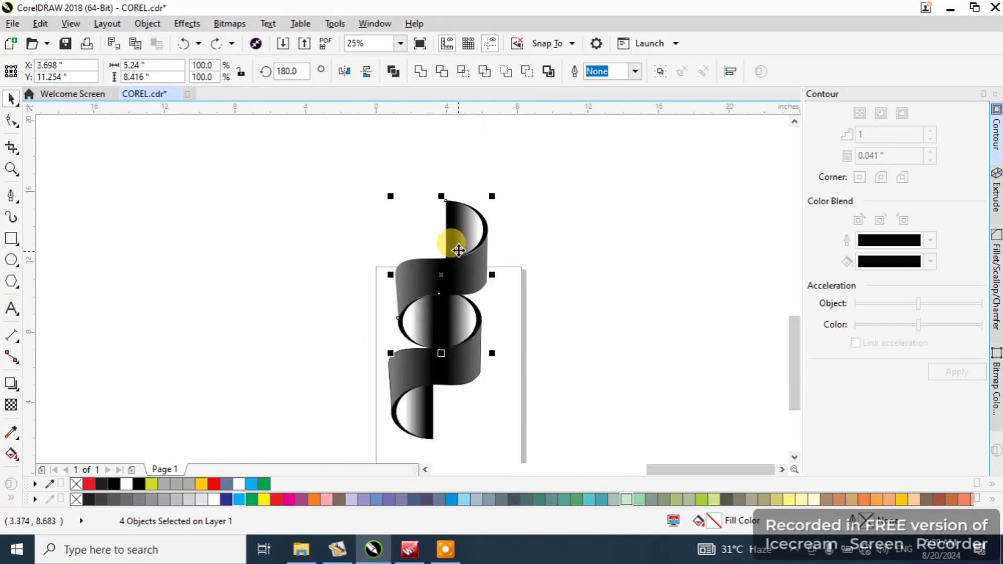
scroll(457, 225, "up", 2)
left_click(565, 232, "shift")
scroll(462, 259, "down", 2)
left_click_drag(462, 312, 461, 216)
right_click(462, 217)
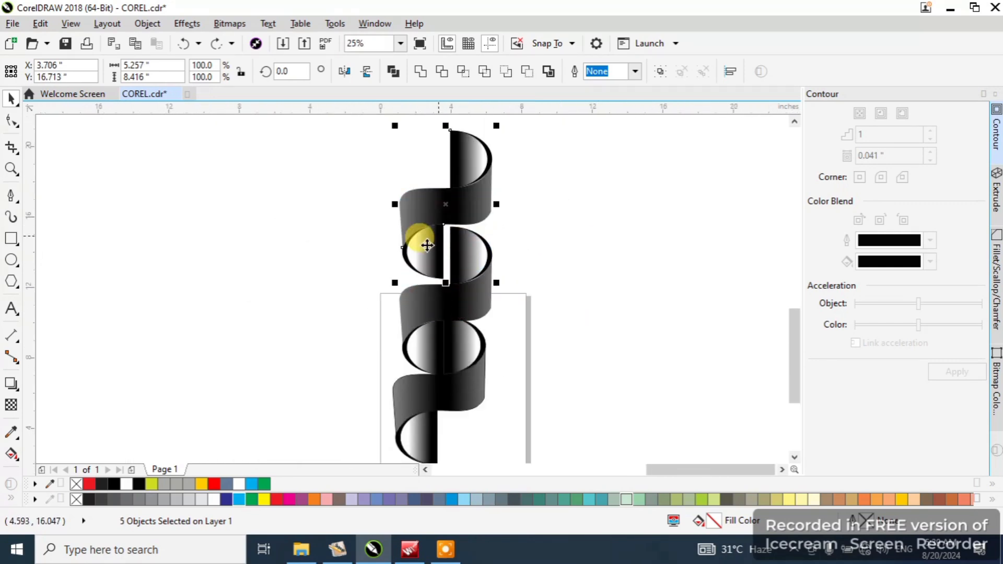
- Shift the new top copy so its lower half circle joins the half circle of the ribbon beneath it
scroll(424, 262, "up", 3)
left_click_drag(445, 282, 500, 326)
scroll(412, 302, "down", 2)
scroll(473, 252, "down", 2)
- Rotate a copy of the whole ribbon column by 90° and delete it
key("ctrl+a")
left_click(485, 317)
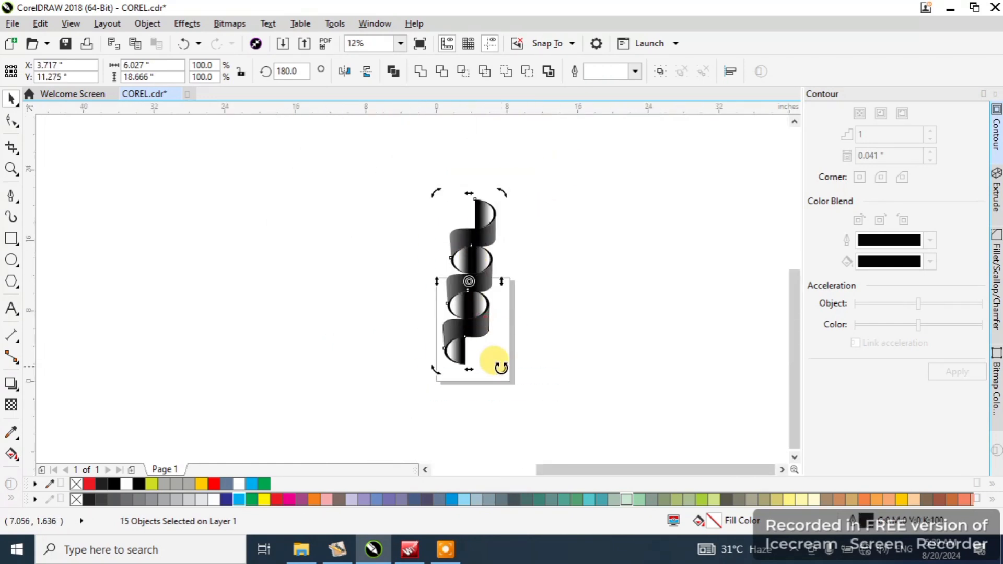
left_click_drag(502, 372, 387, 312)
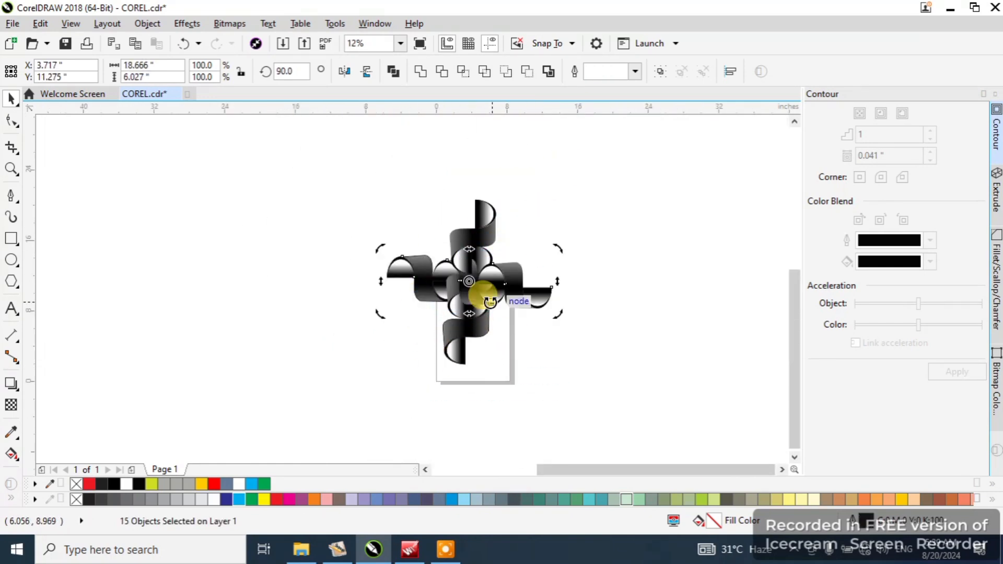
key("Delete")
left_click(455, 359)
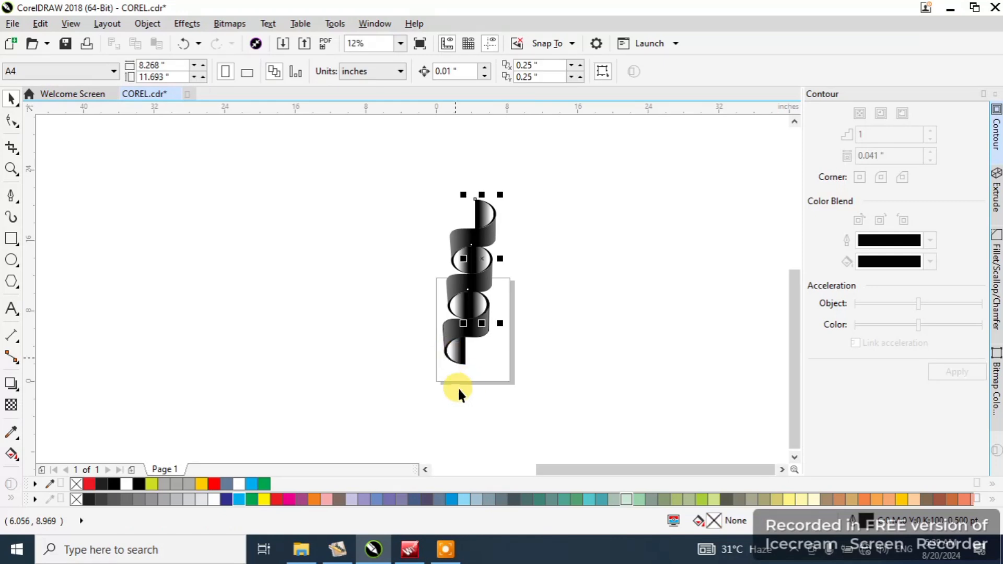
- Select the entire ribbon column and rotate it by 90° so it lies horizontally
left_click_drag(411, 400, 576, 108)
left_click(478, 260)
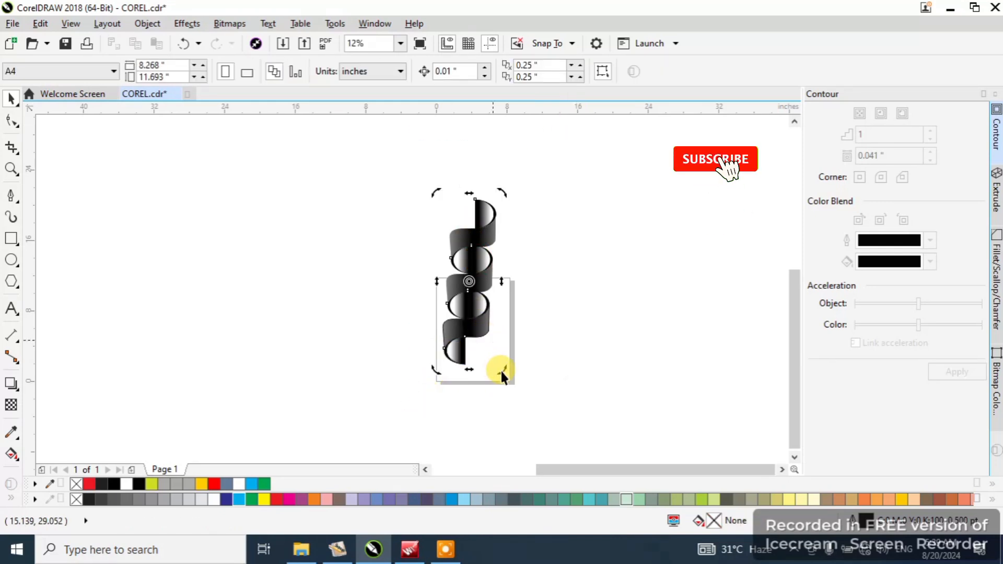
left_click_drag(501, 370, 389, 308)
- Scale the horizontal ribbon down to about 7.25 by 2.34 inches and place it within the page
left_click(521, 288)
left_click_drag(555, 312, 509, 322)
scroll(492, 290, "up", 1)
left_click_drag(493, 290, 528, 368)
scroll(511, 352, "up", 1)
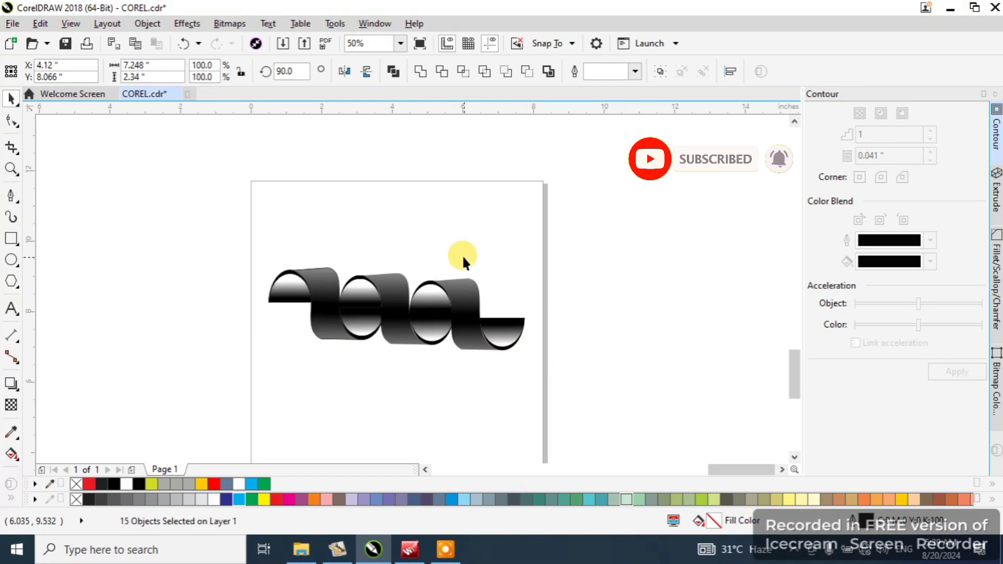
- Zoom in on the finished spiral ribbon and show it in full-screen preview
left_click(11, 169)
left_click_drag(246, 217, 553, 354)
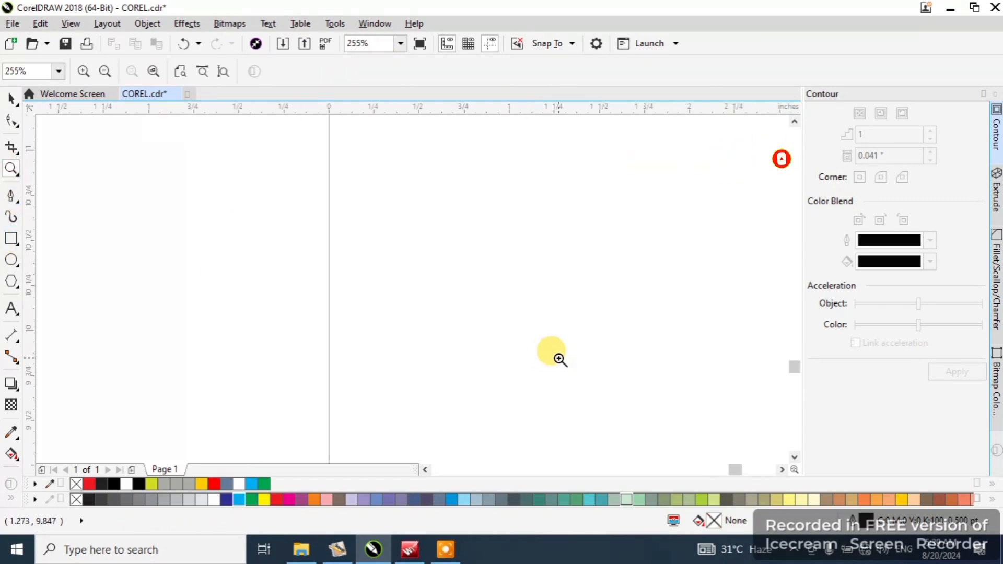
scroll(154, 279, "down", 4)
left_click_drag(153, 279, 267, 359)
left_click(421, 44)
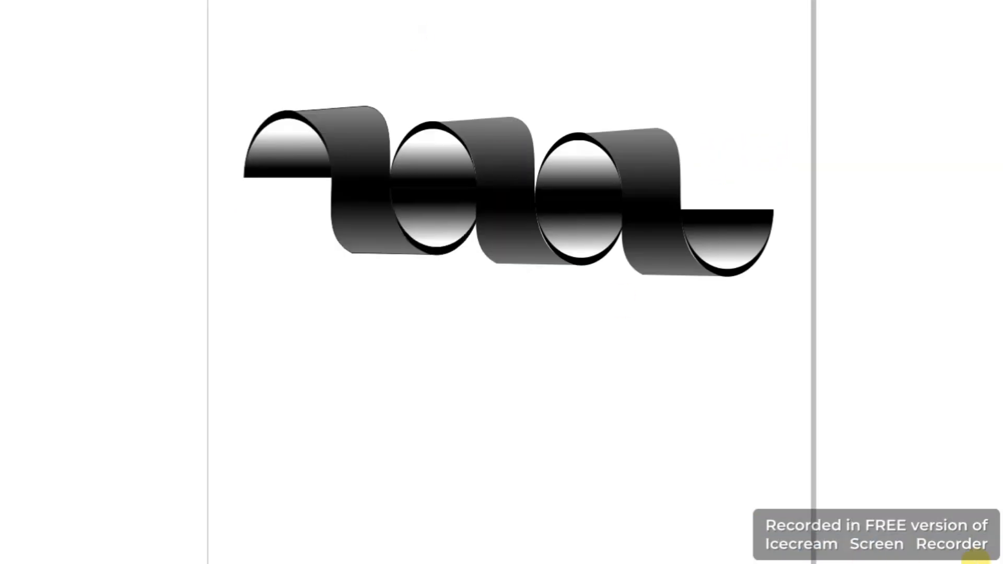